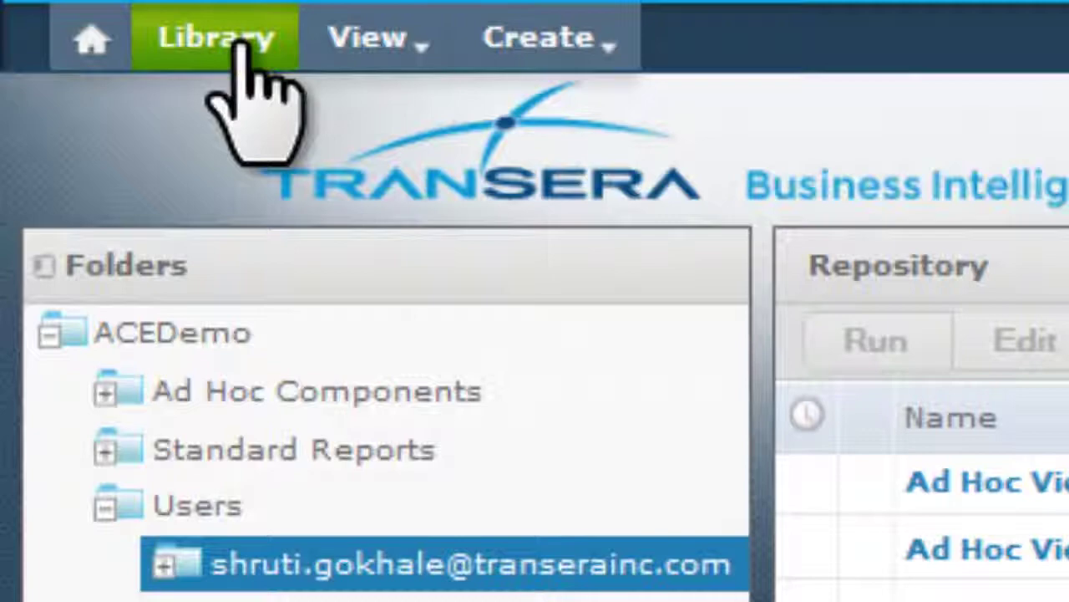
# Step: Open the Library's Standard Reports folder to list its three queue and vendor reports
pyautogui.click(242, 49)
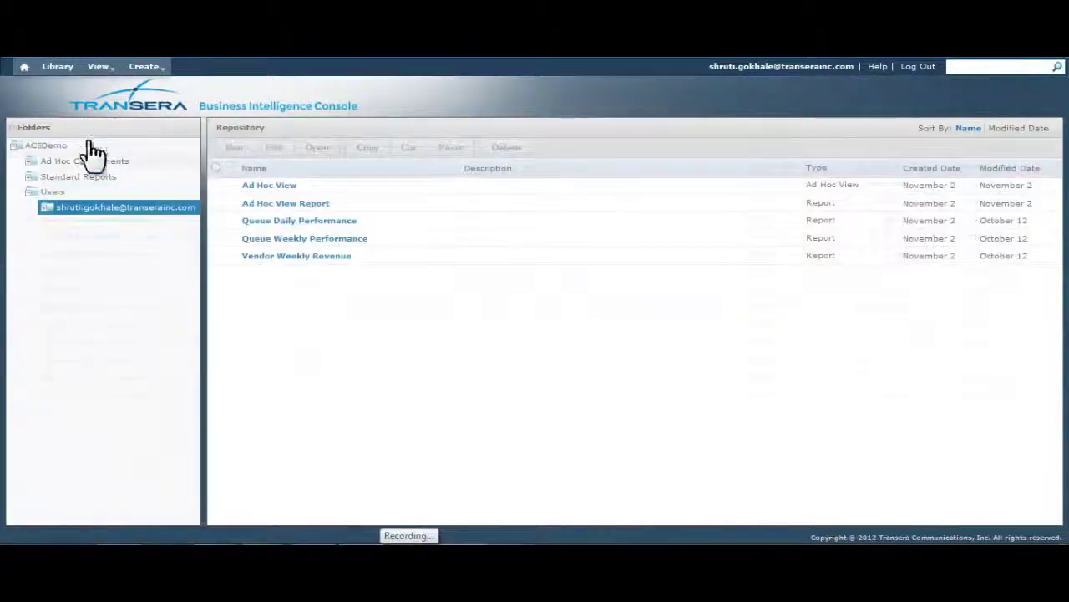
pyautogui.click(48, 178)
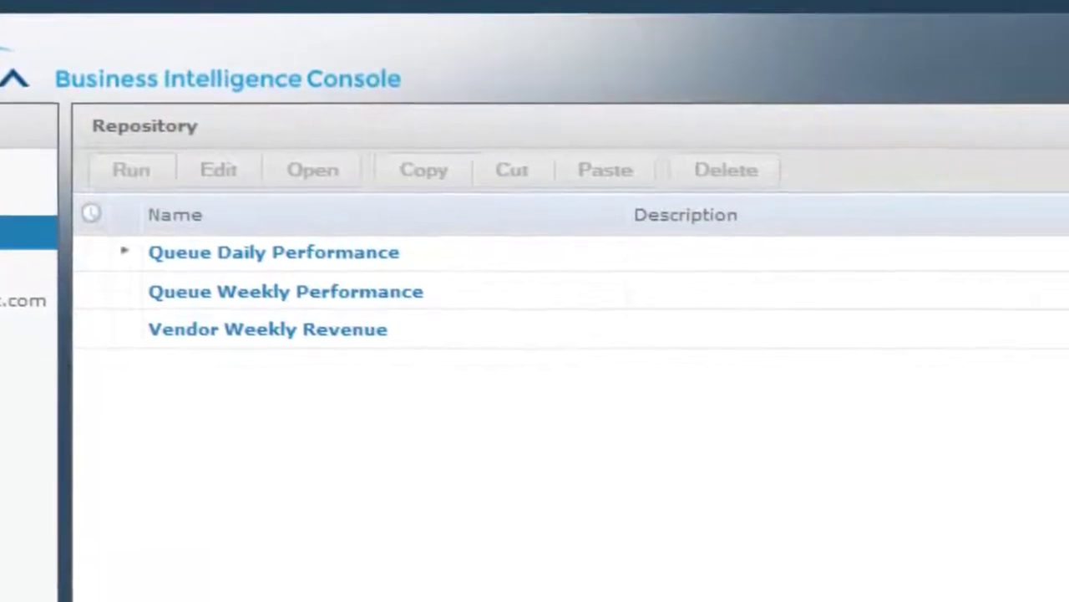
# Step: Run Queue Daily Performance for Sep 15, 2012 and scroll through its hourly charts and table
pyautogui.doubleClick(279, 250)
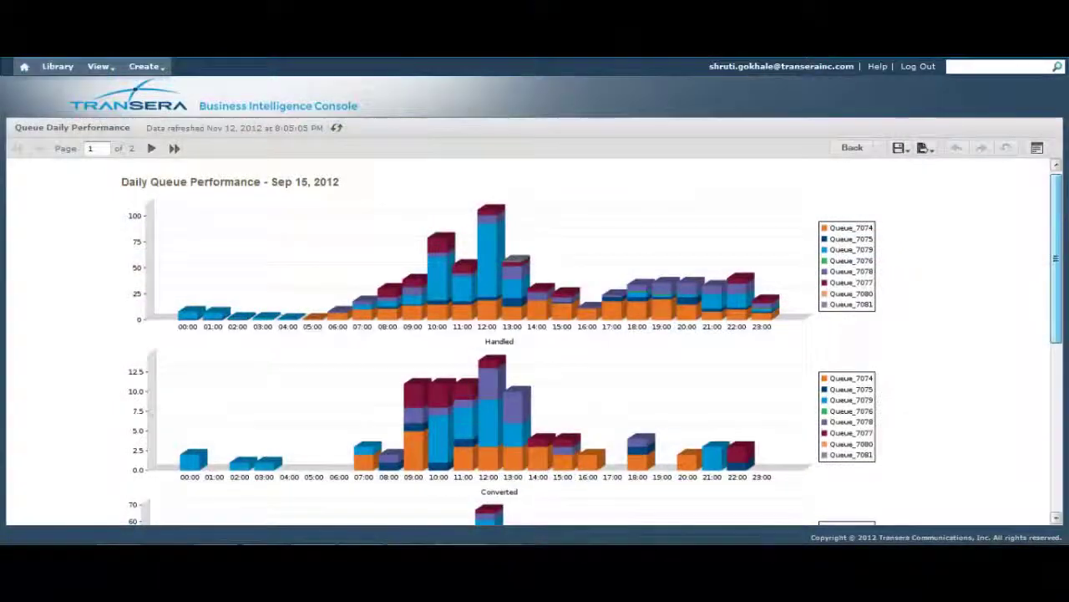
pyautogui.scroll(-1, 535, 343)
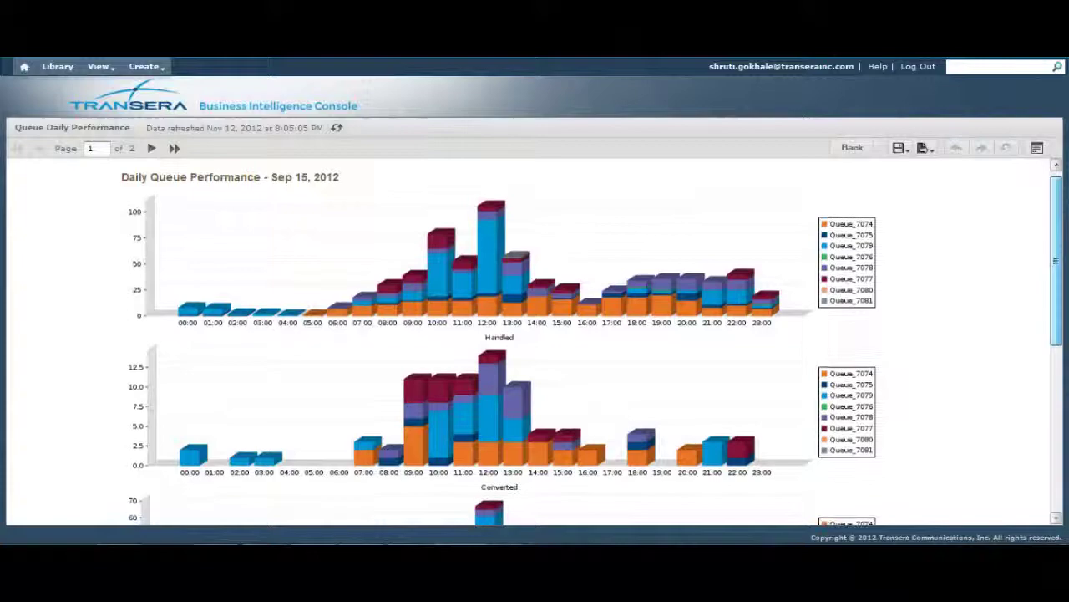
pyautogui.scroll(-2, 535, 342)
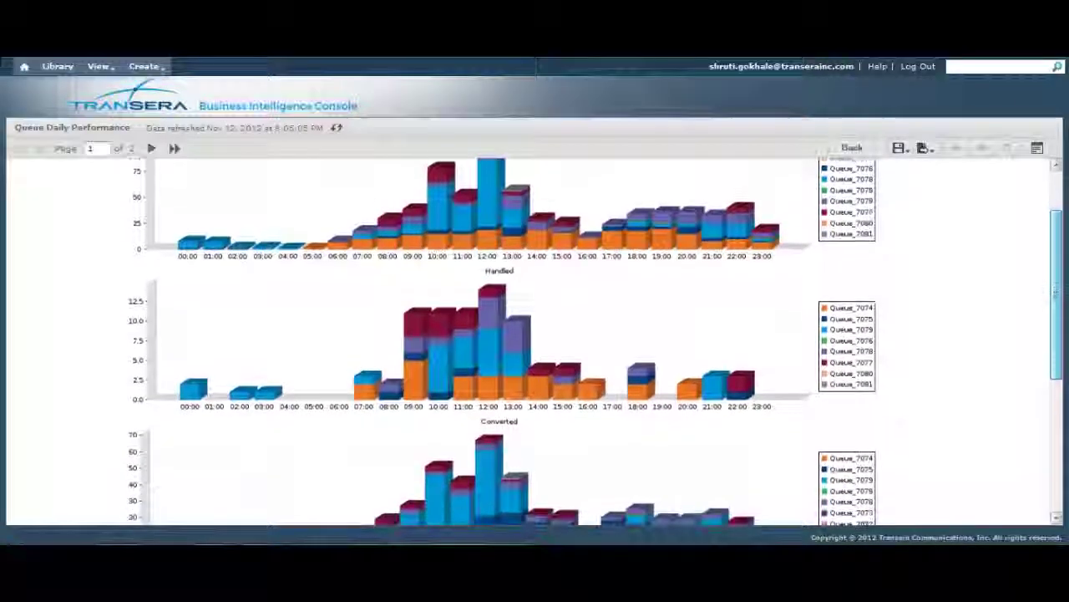
pyautogui.scroll(-2, 534, 343)
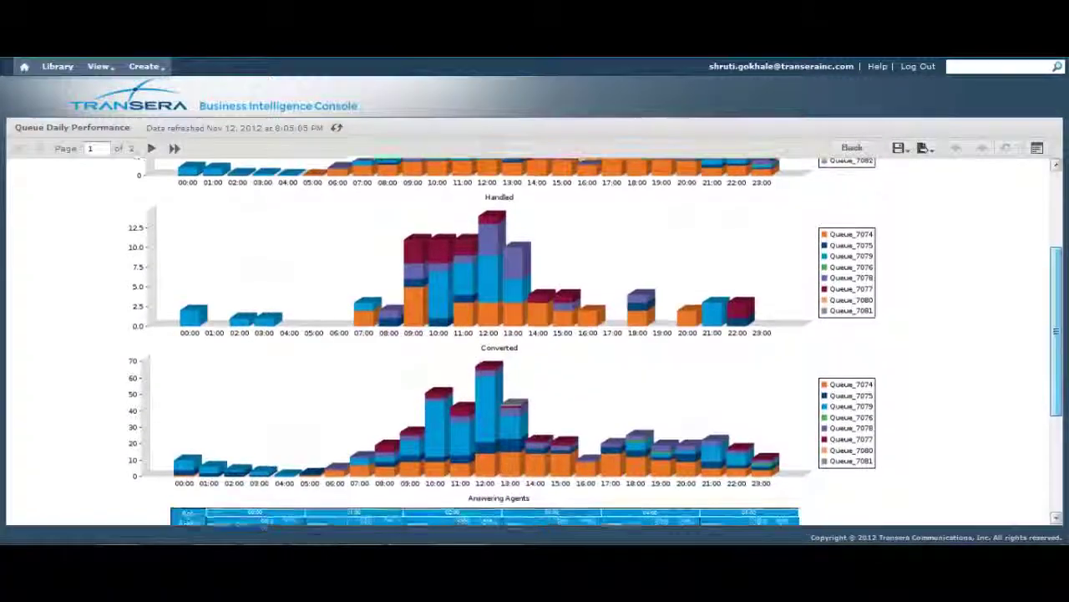
pyautogui.scroll(-1, 535, 343)
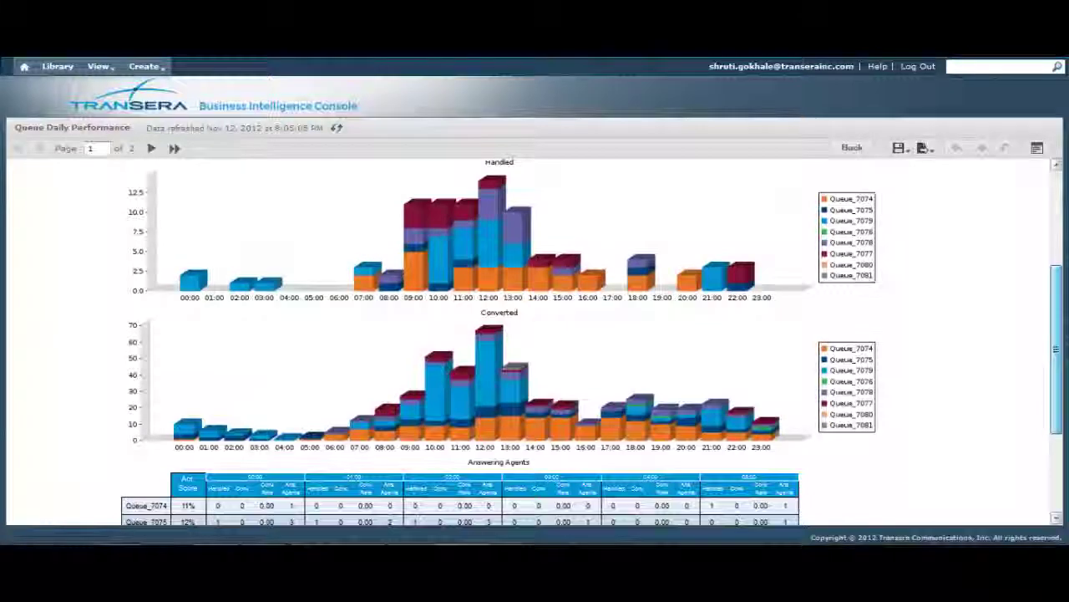
pyautogui.scroll(-2, 535, 342)
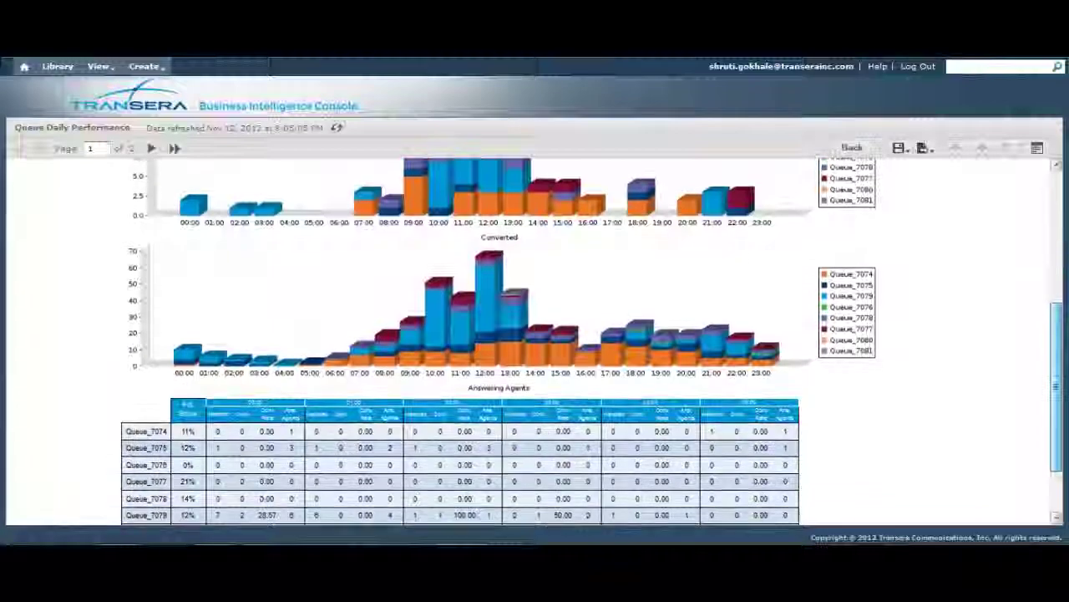
pyautogui.scroll(-1, 535, 343)
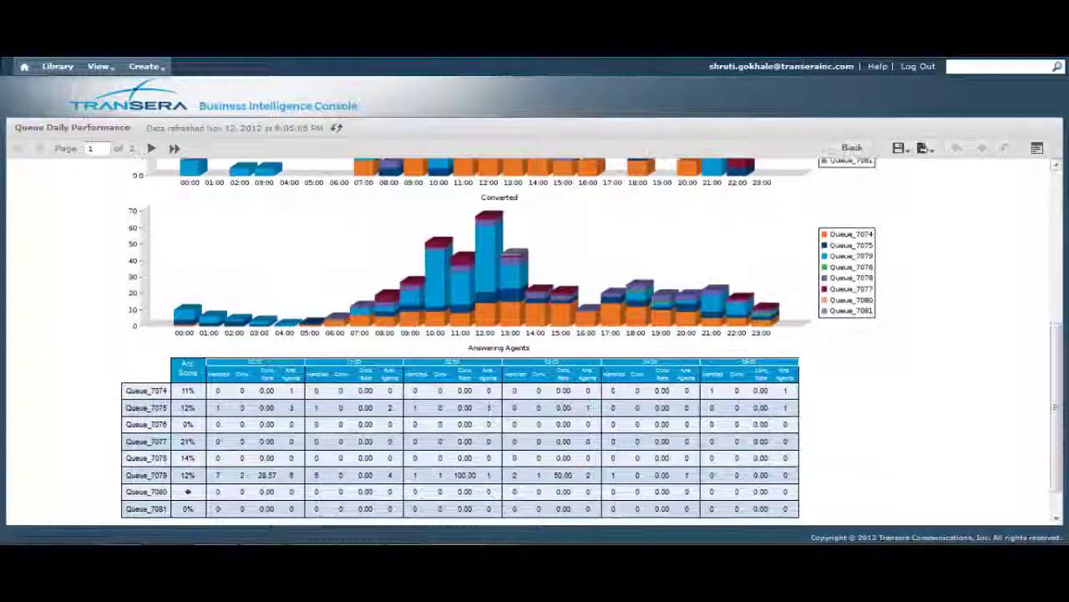
pyautogui.scroll(-1, 535, 343)
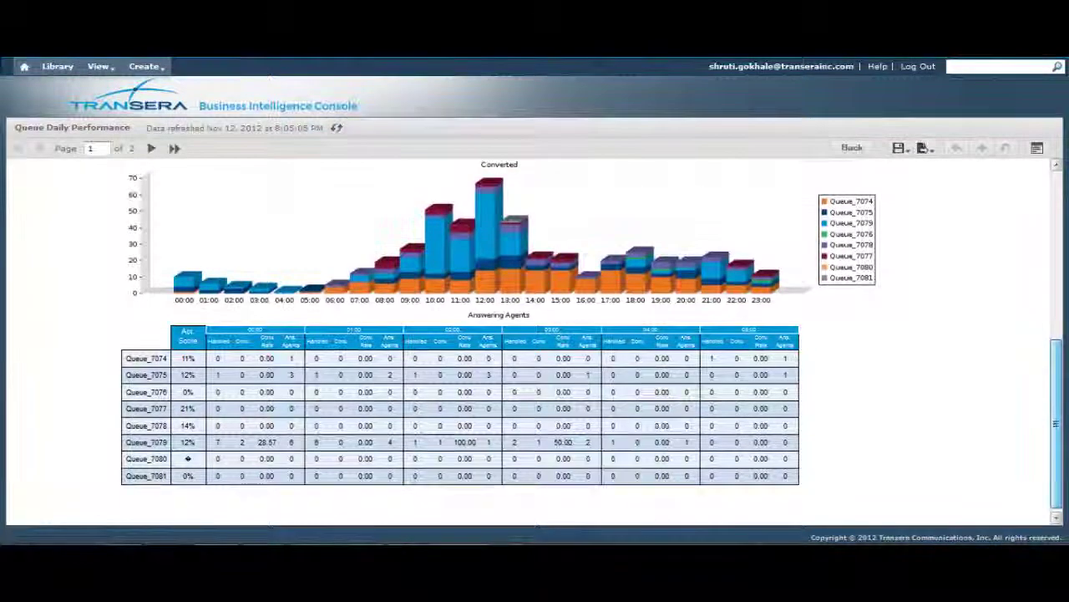
pyautogui.scroll(-1, 535, 342)
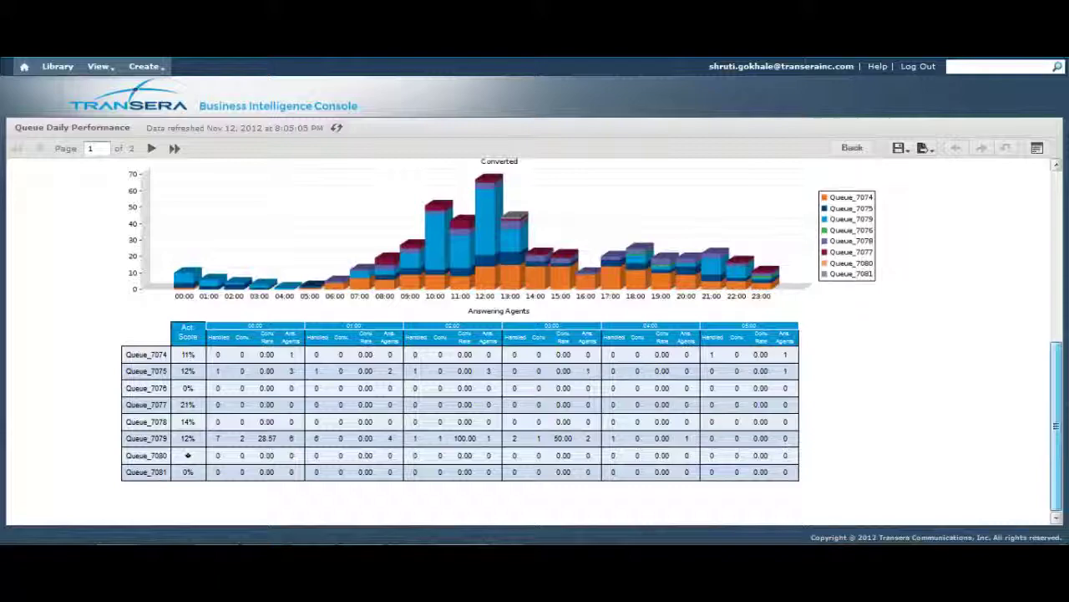
pyautogui.scroll(3, 535, 343)
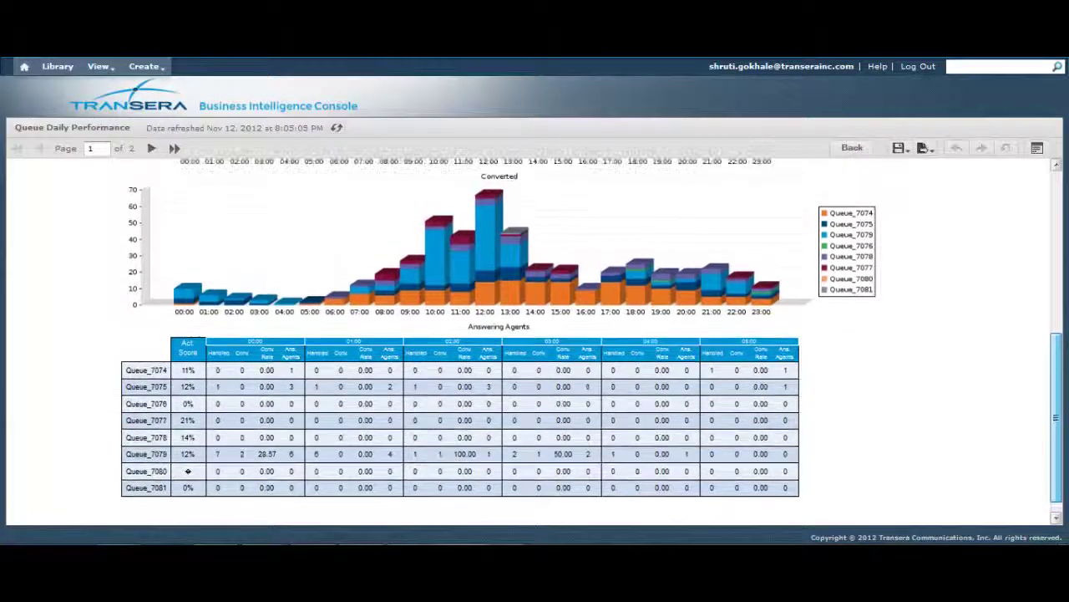
pyautogui.scroll(5, 535, 343)
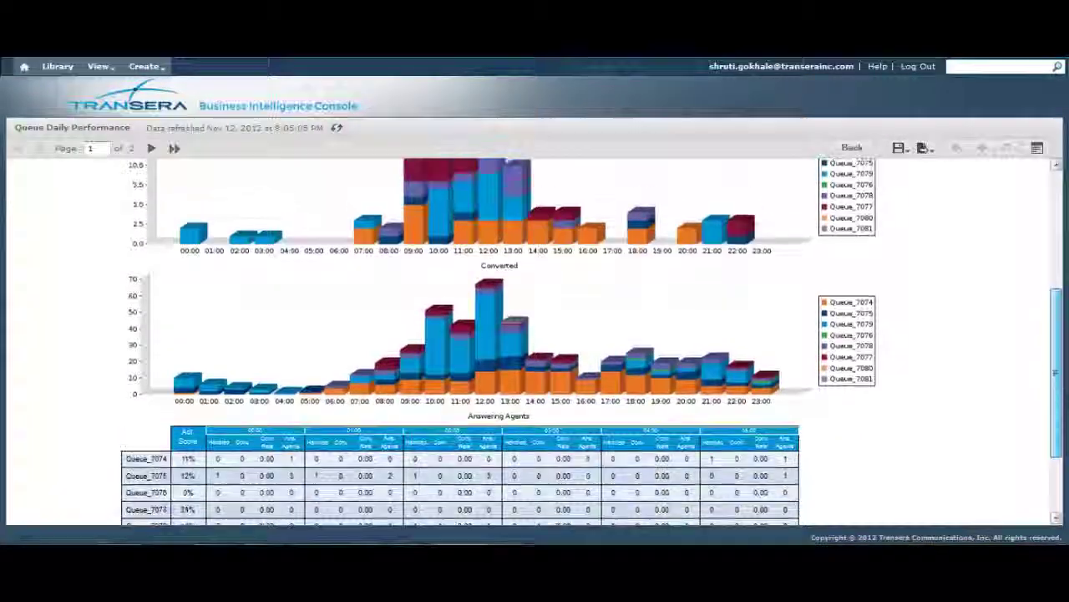
pyautogui.scroll(5, 534, 342)
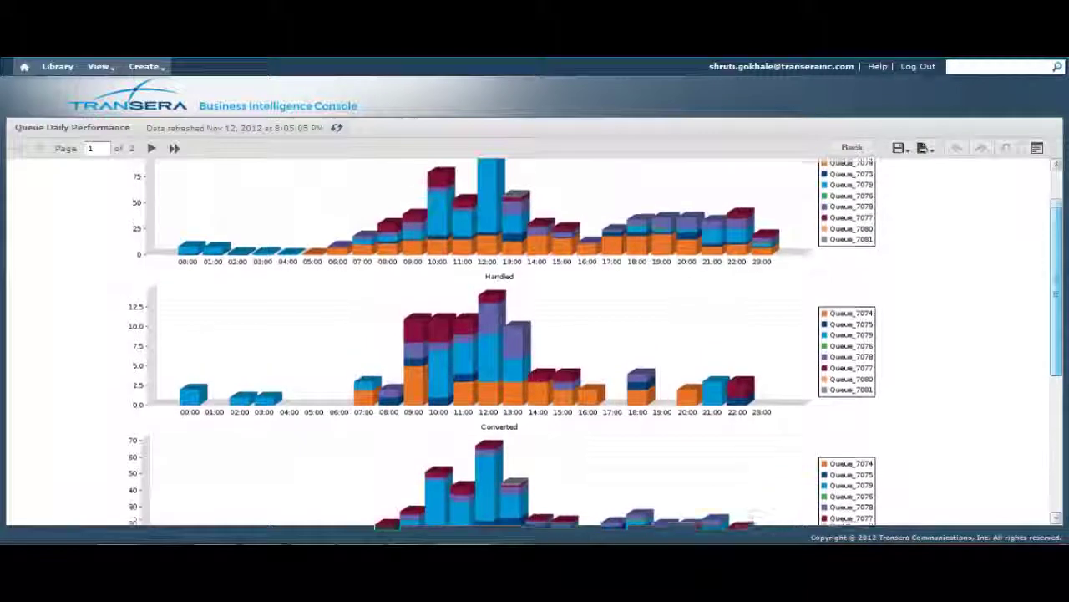
pyautogui.scroll(2, 535, 342)
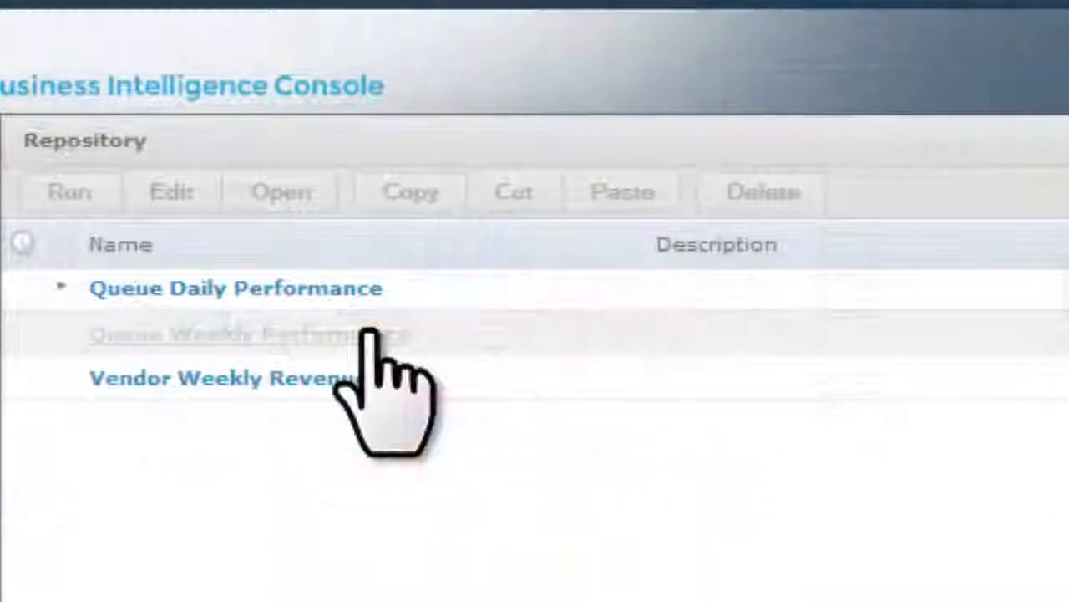
# Step: Run the Queue Weekly Performance report for Nov 05–11, 2012
pyautogui.click(368, 335)
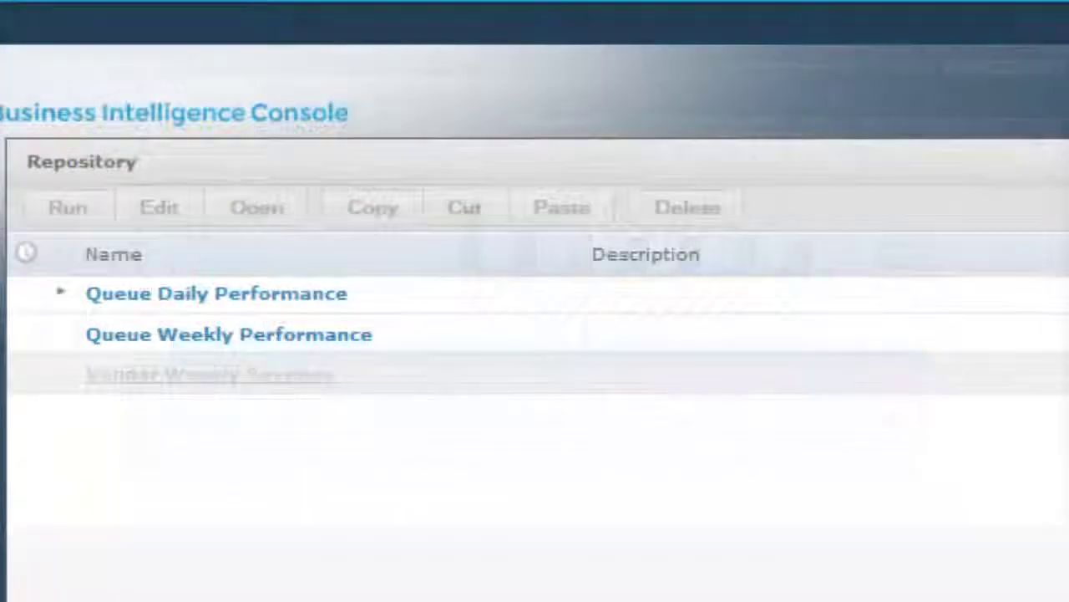
# Step: Run Vendor Weekly Revenue and scroll through its per-vendor revenue, handled, converted and abandoned figures
pyautogui.click(209, 373)
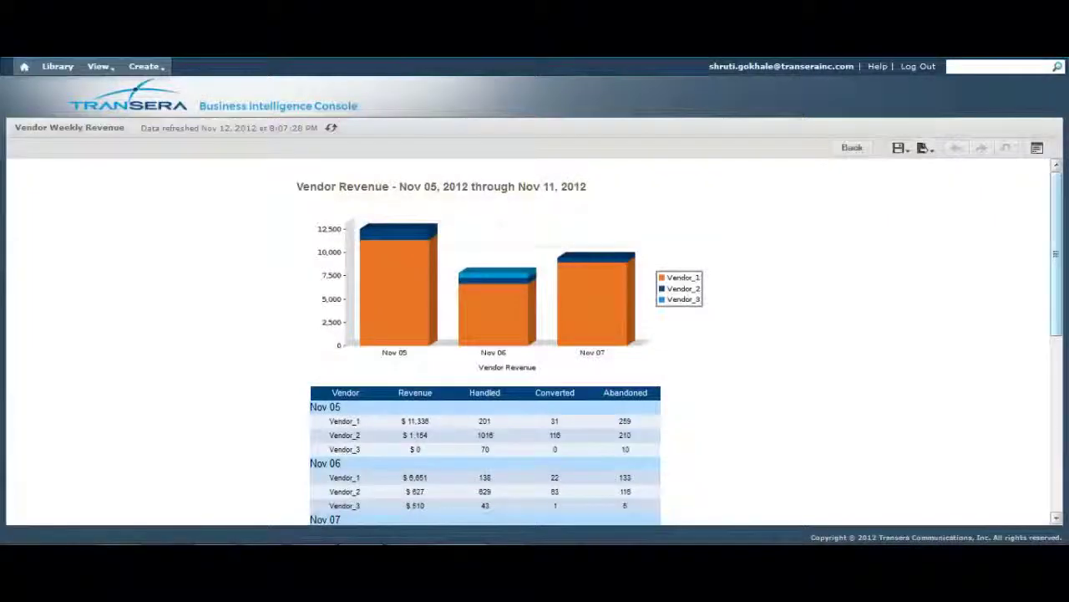
pyautogui.scroll(-1, 535, 334)
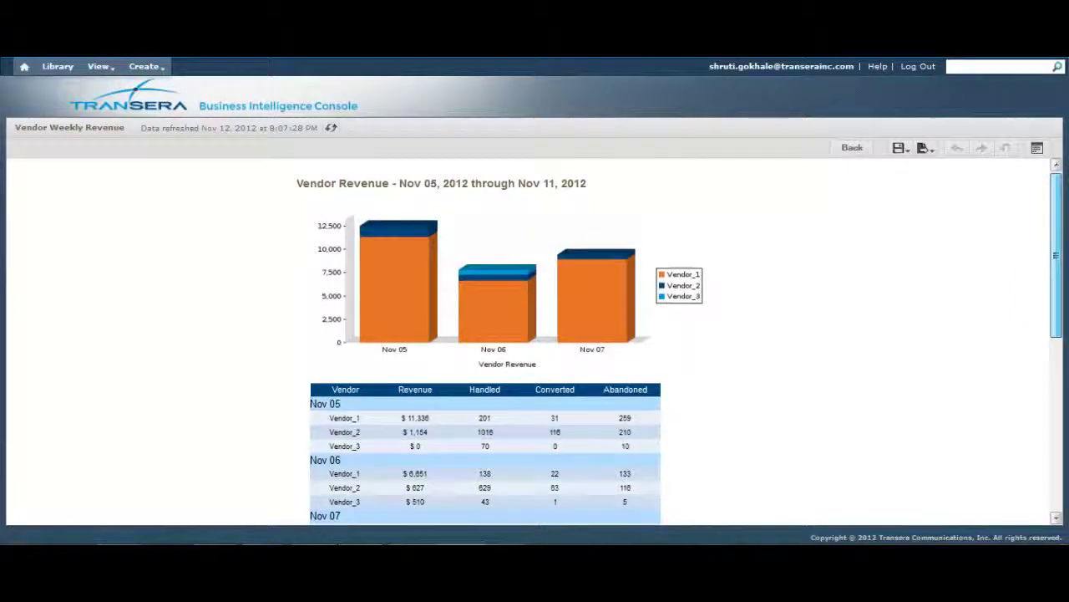
pyautogui.scroll(-3, 535, 335)
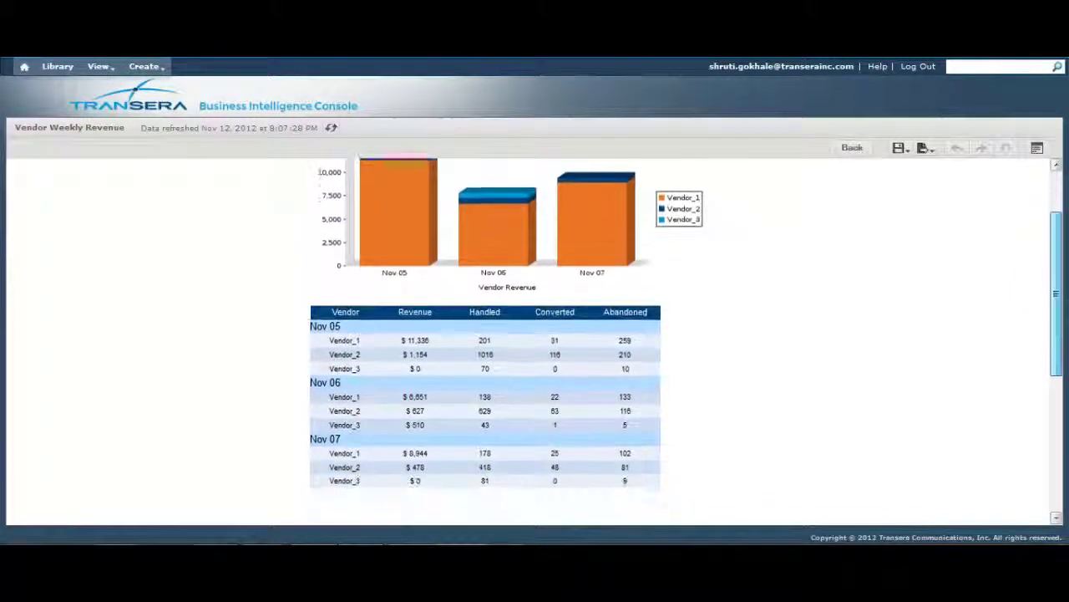
pyautogui.scroll(-1, 535, 334)
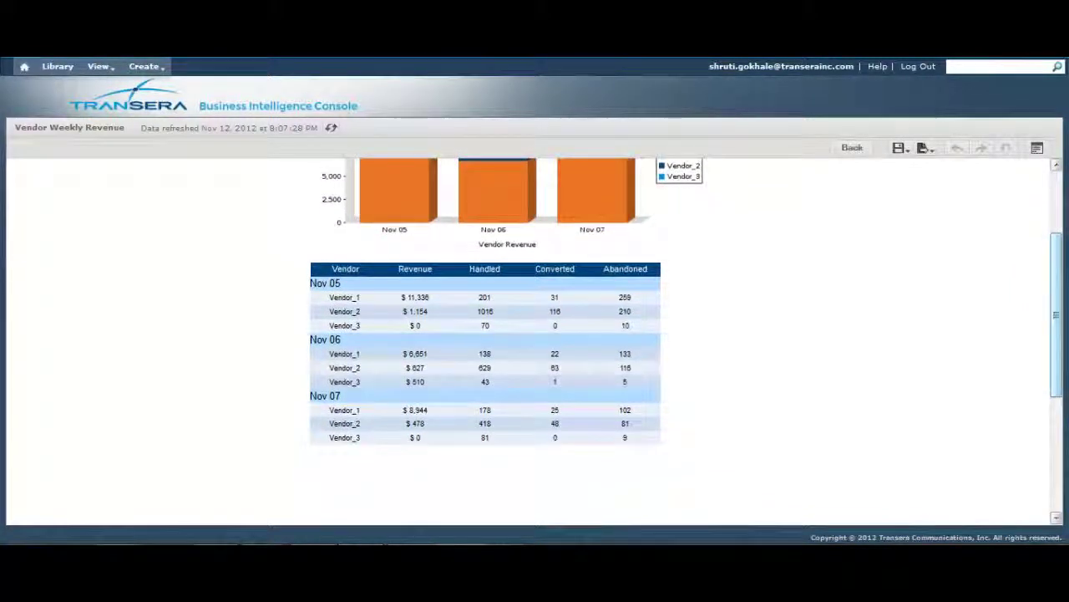
pyautogui.scroll(-1, 535, 334)
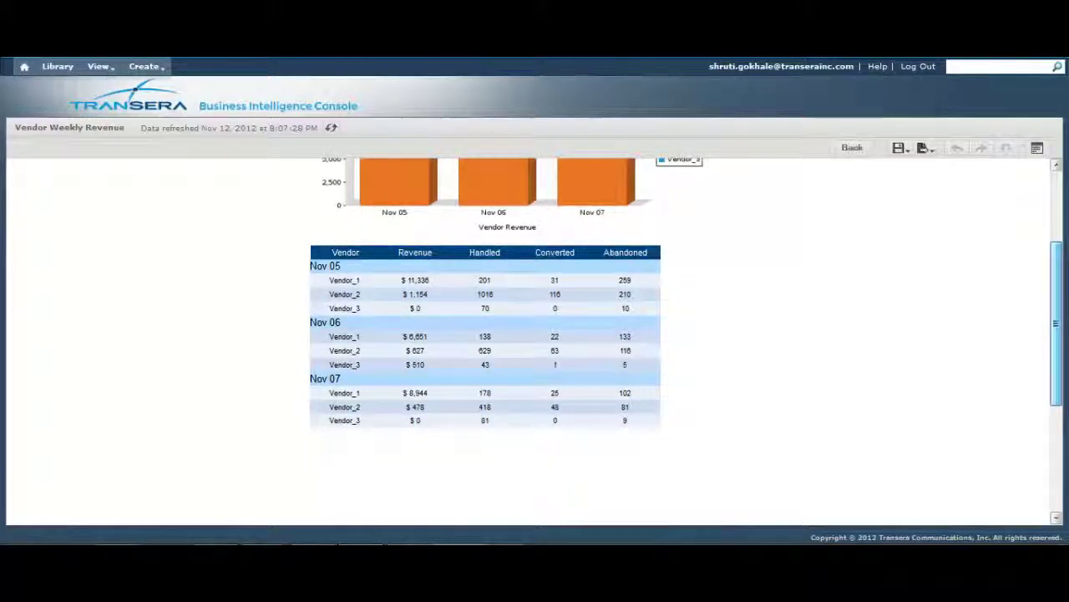
pyautogui.scroll(3, 534, 334)
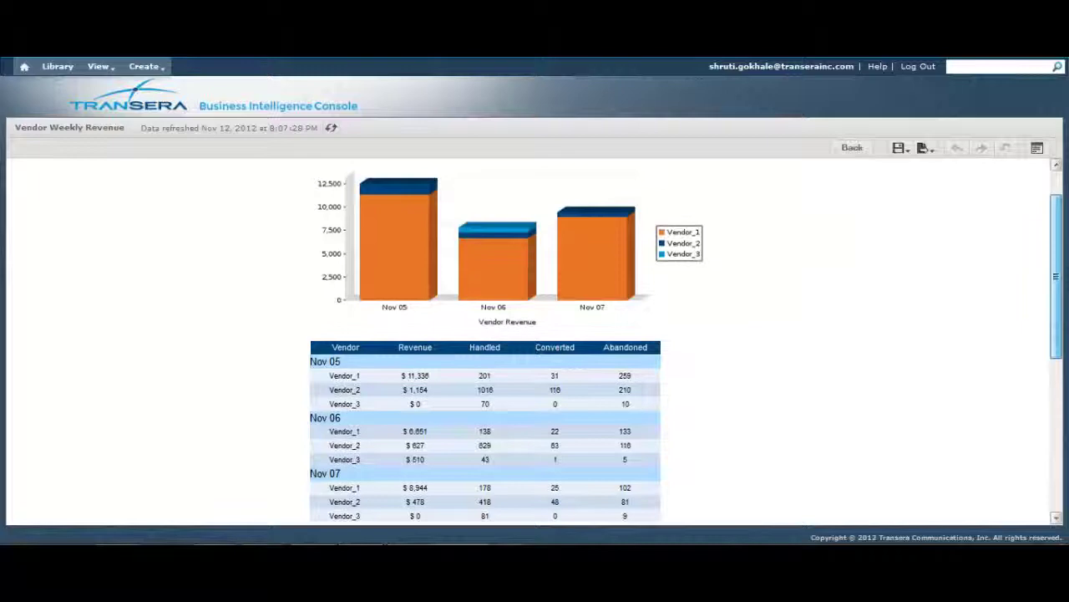
pyautogui.scroll(1, 535, 334)
pyautogui.scroll(2, 535, 334)
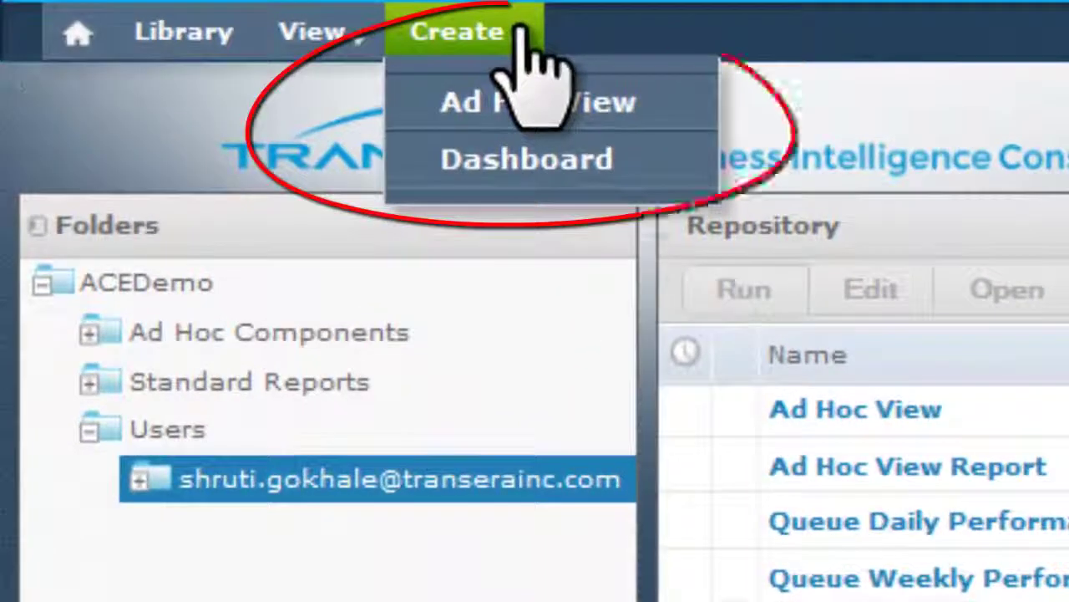
# Step: Start a new ad hoc crosstab view based on Queue Weekly Performance
pyautogui.click(507, 102)
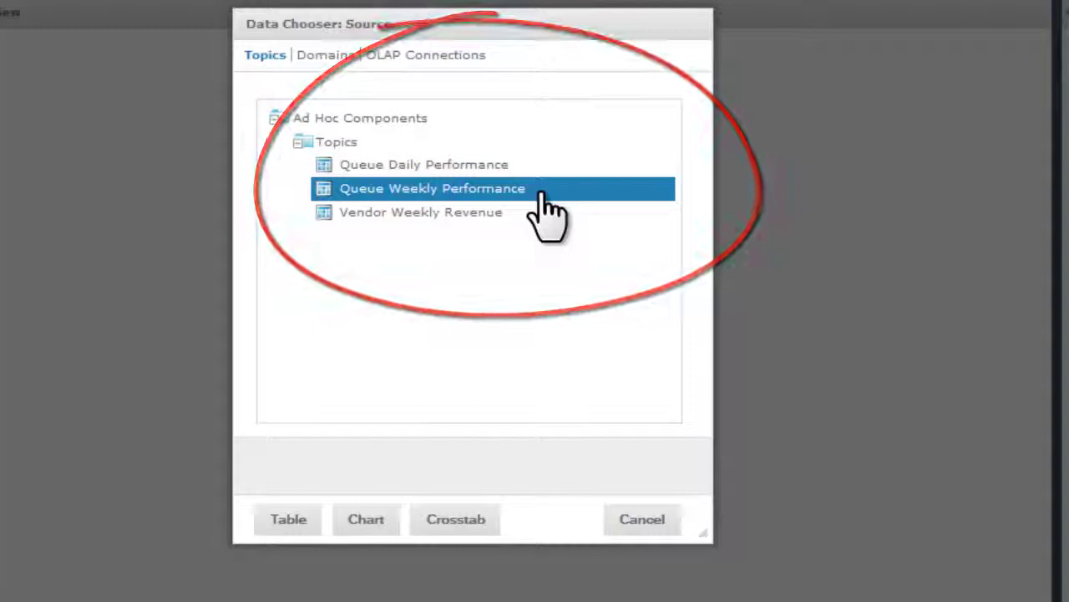
pyautogui.click(443, 525)
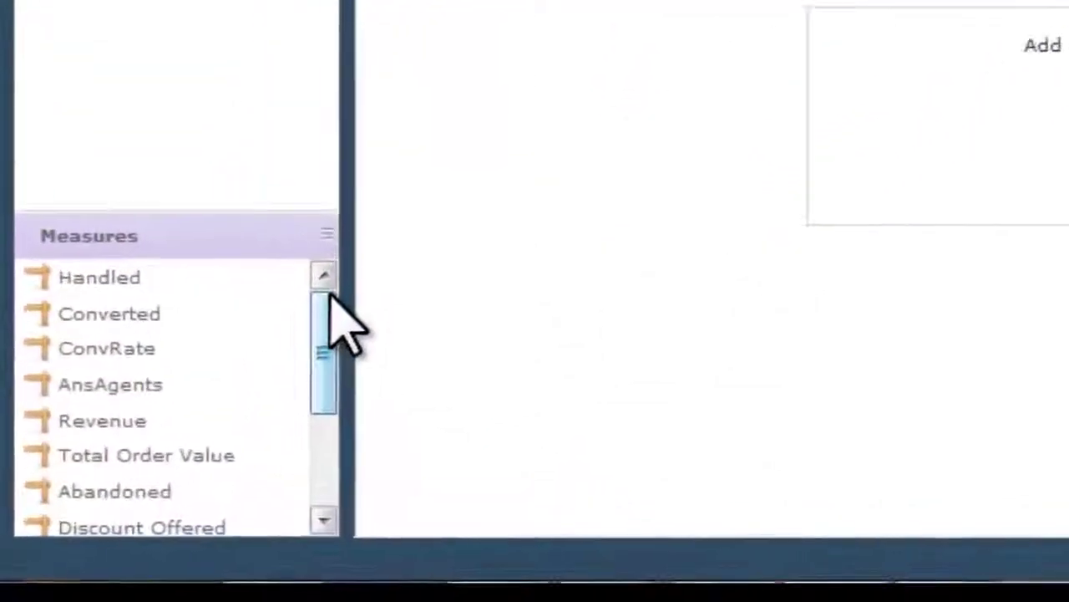
pyautogui.moveTo(327, 319); pyautogui.dragTo(329, 361)
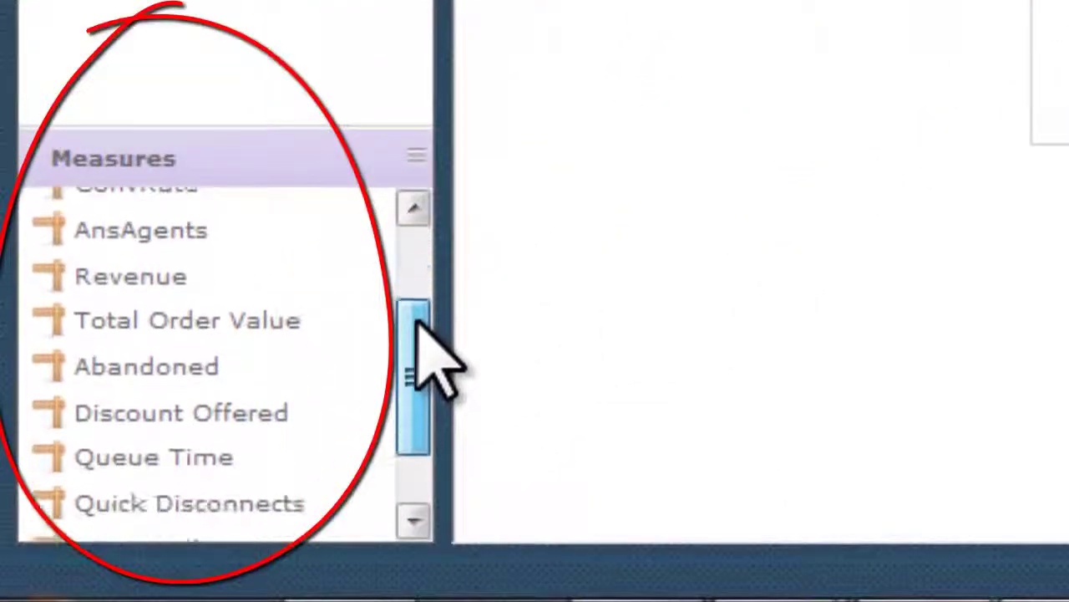
pyautogui.moveTo(417, 319); pyautogui.dragTo(451, 229)
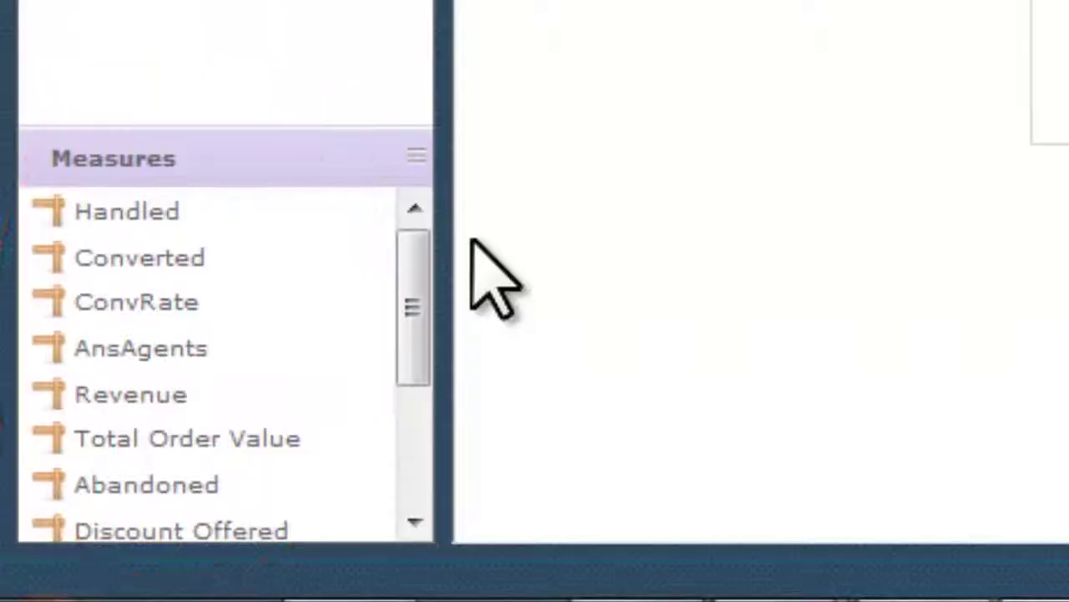
# Step: Add Handled, Converted, Revenue and Abandoned as columns and ProxyQueue as a row group
pyautogui.click(111, 212)
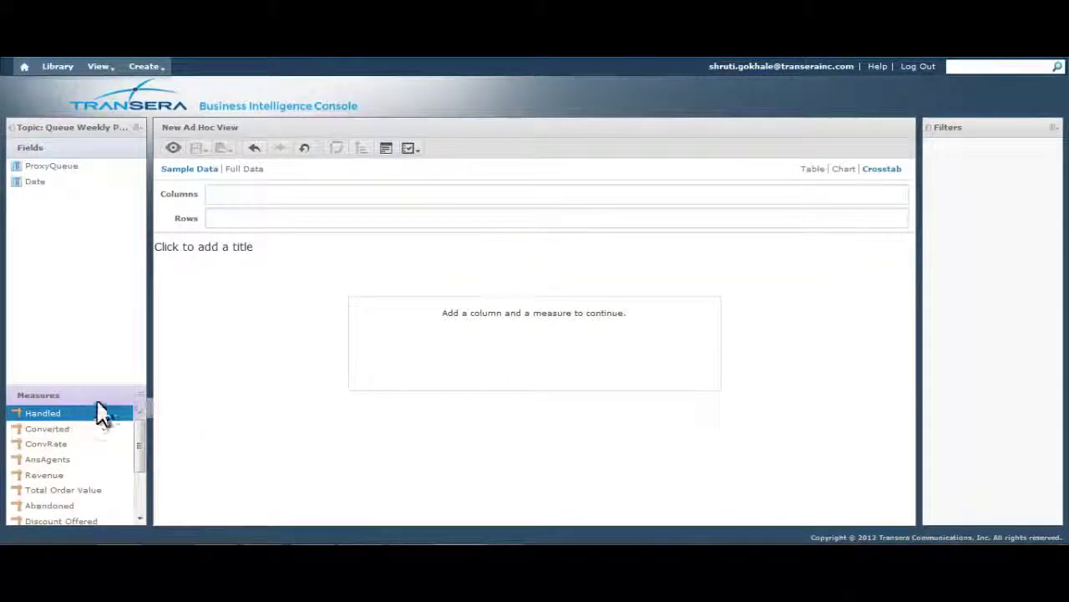
pyautogui.moveTo(100, 412); pyautogui.dragTo(234, 197)
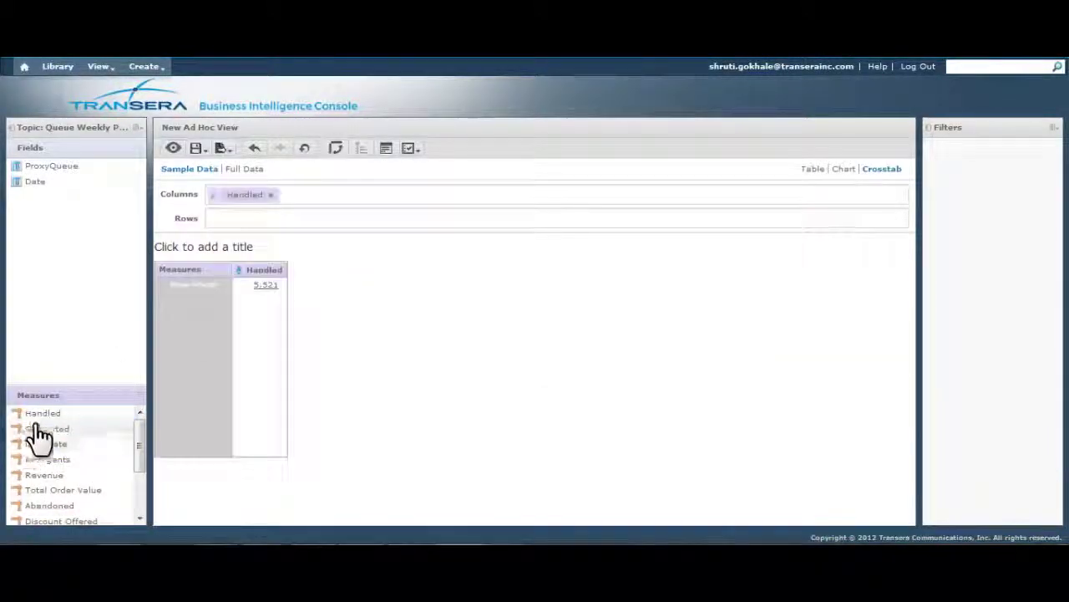
pyautogui.moveTo(38, 429); pyautogui.dragTo(393, 198)
pyautogui.moveTo(44, 474); pyautogui.dragTo(451, 197)
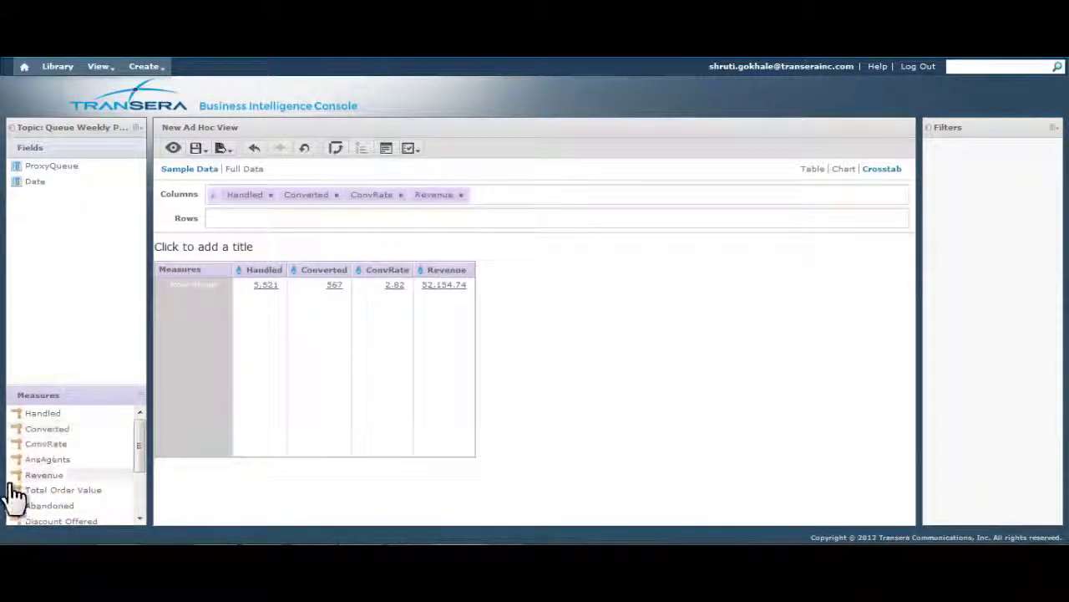
pyautogui.click(48, 507)
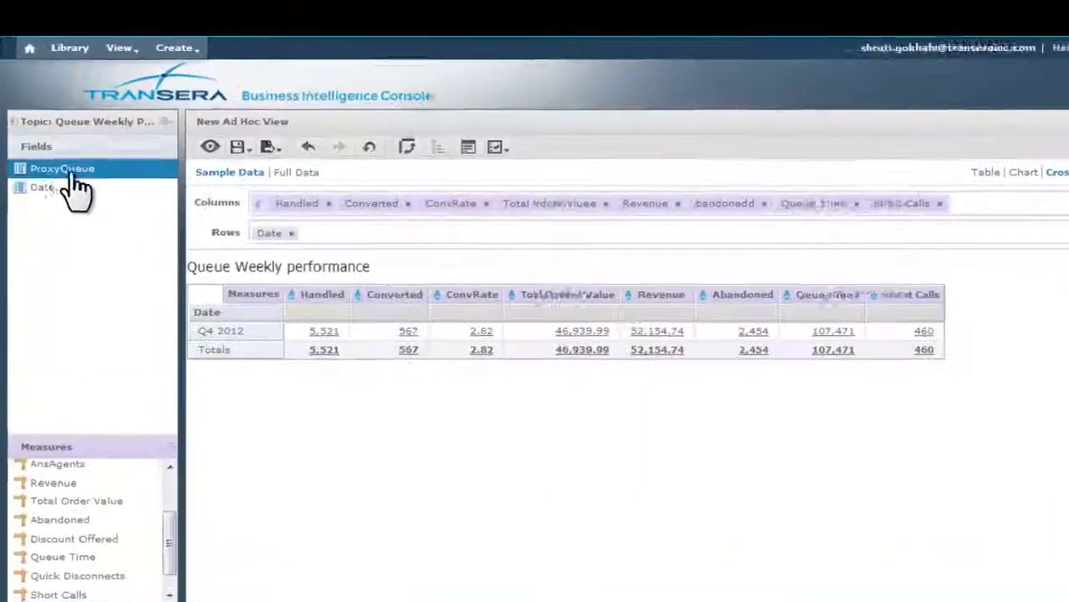
pyautogui.moveTo(67, 173); pyautogui.dragTo(279, 229)
pyautogui.moveTo(428, 266); pyautogui.dragTo(439, 257)
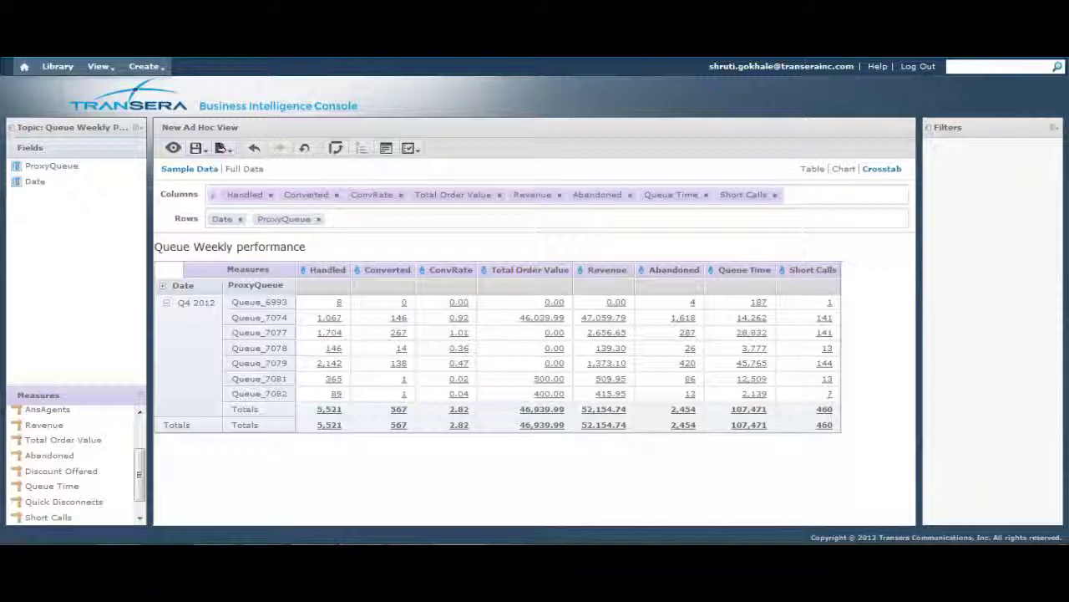
# Step: Create a filter on the Abandoned column limited to values between 50 and 100
pyautogui.rightClick(669, 269)
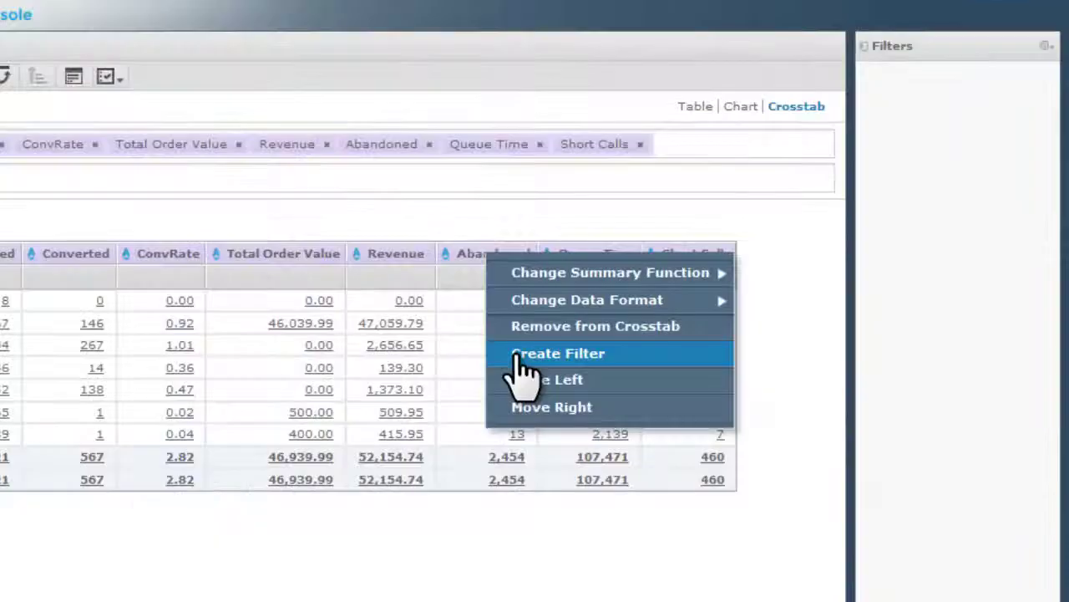
pyautogui.click(518, 356)
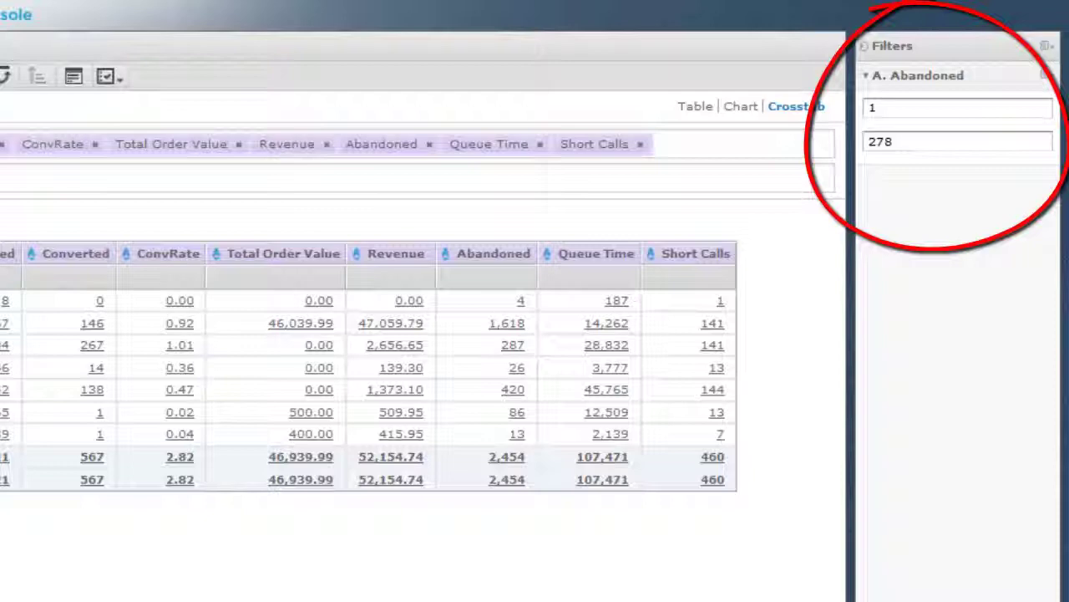
pyautogui.write('50')
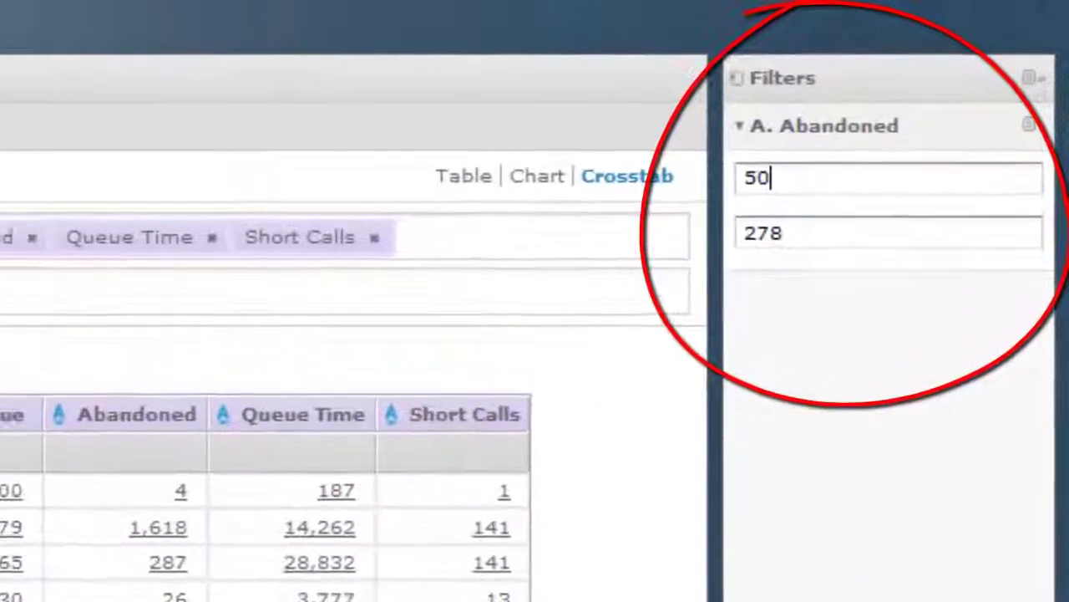
pyautogui.moveTo(777, 240); pyautogui.dragTo(761, 240)
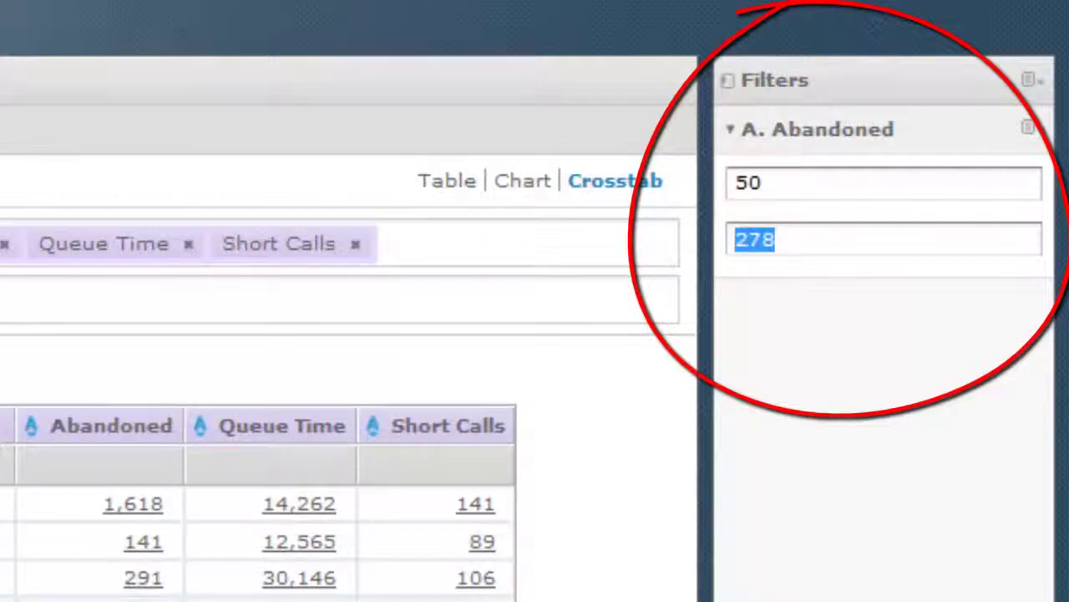
pyautogui.write('100')
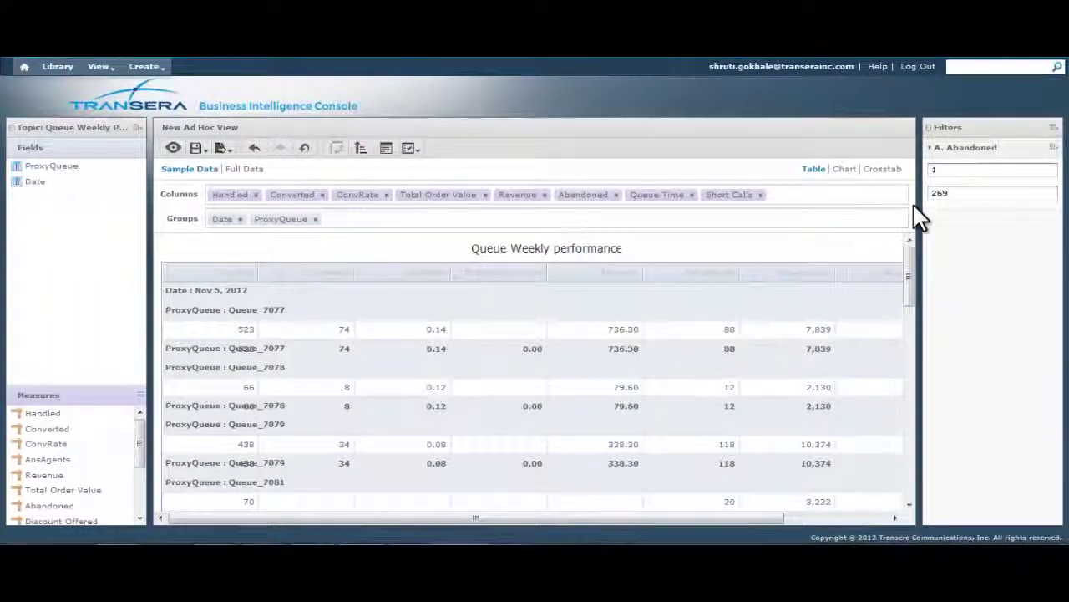
# Step: Chart the data by Date, switching the display to flat, horizontal bars
pyautogui.moveTo(914, 255); pyautogui.dragTo(914, 291)
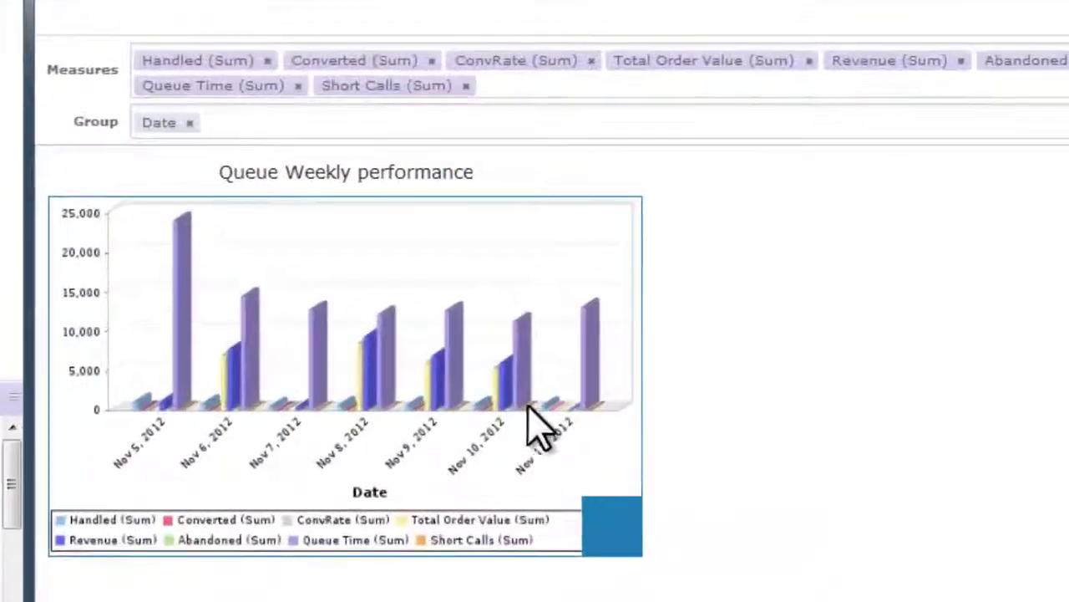
pyautogui.rightClick(535, 269)
pyautogui.moveTo(598, 323)
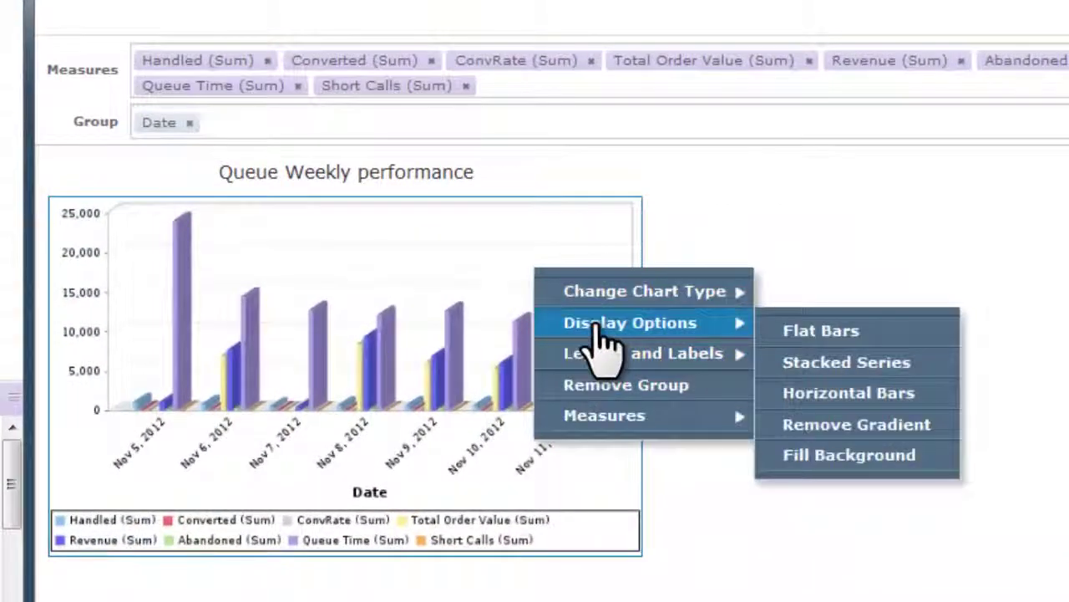
pyautogui.click(822, 334)
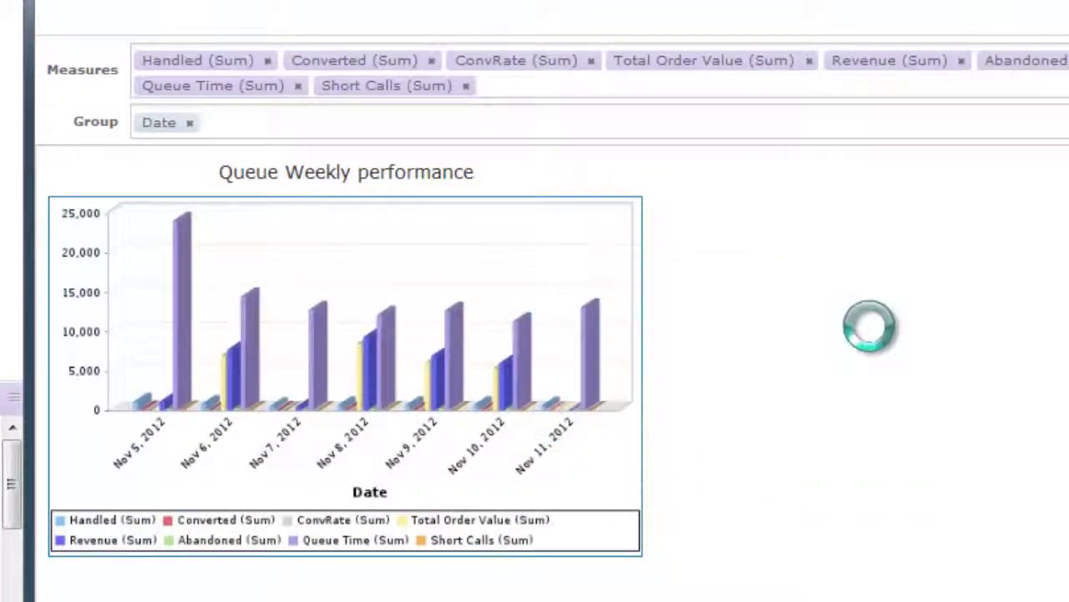
pyautogui.rightClick(549, 382)
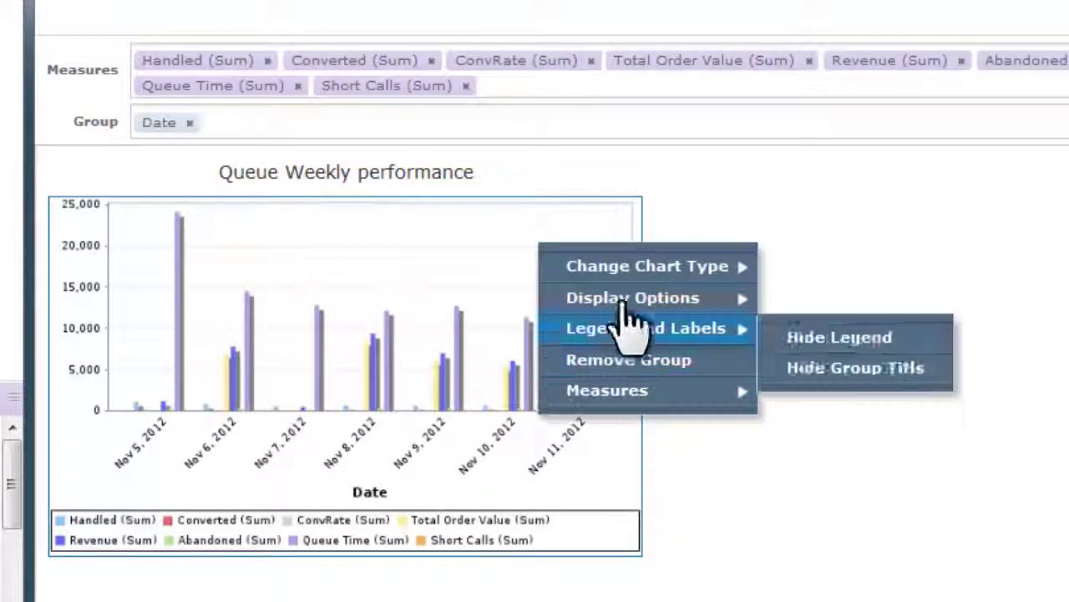
pyautogui.moveTo(627, 298)
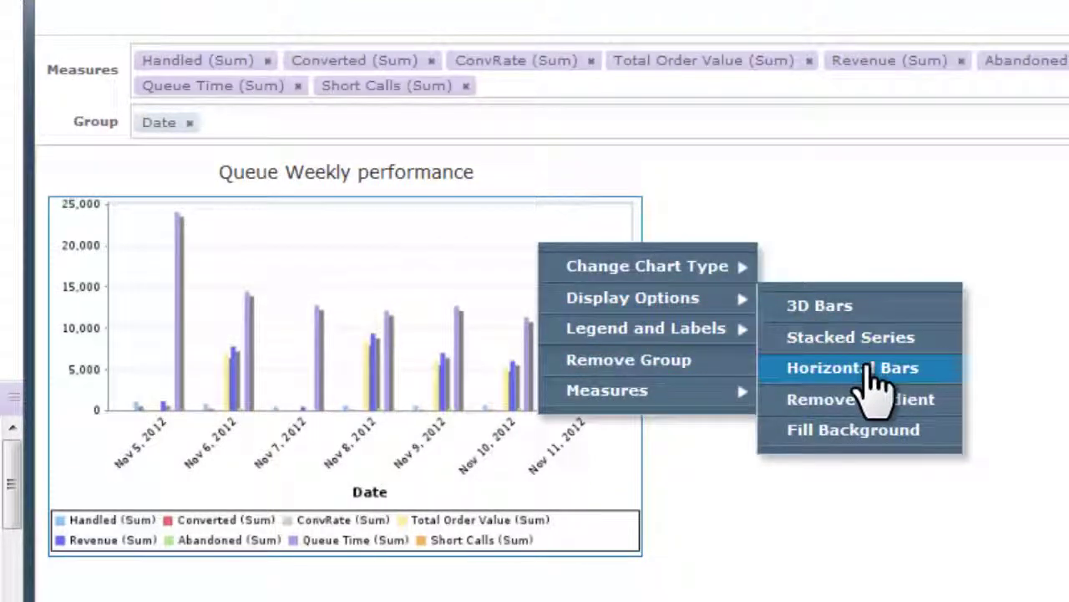
pyautogui.click(869, 369)
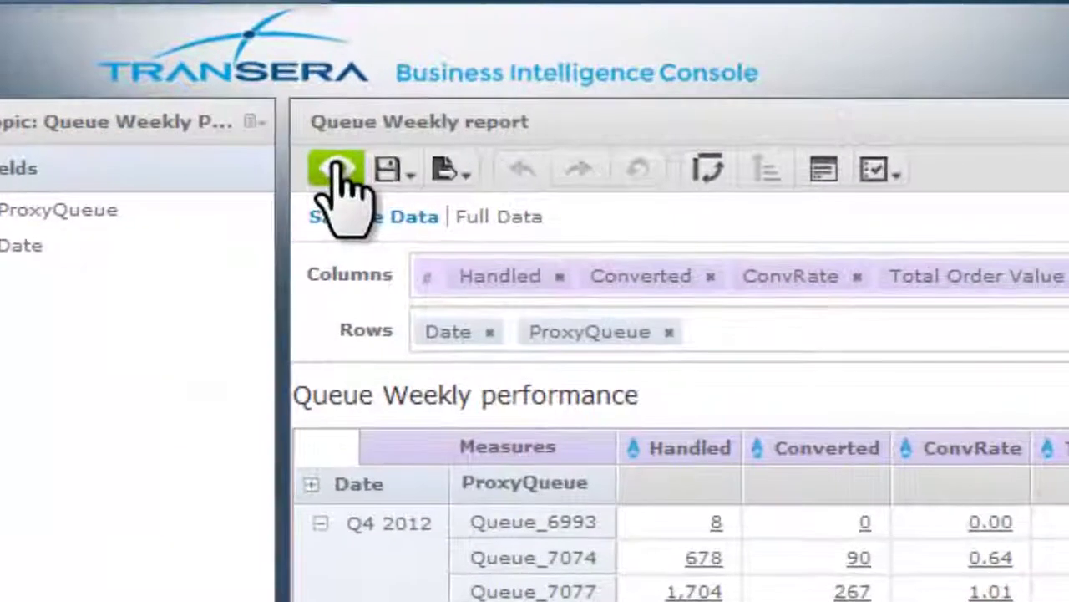
# Step: Preview the report, then save the view and report to the personal folder under ACEDemo > Users
pyautogui.click(337, 170)
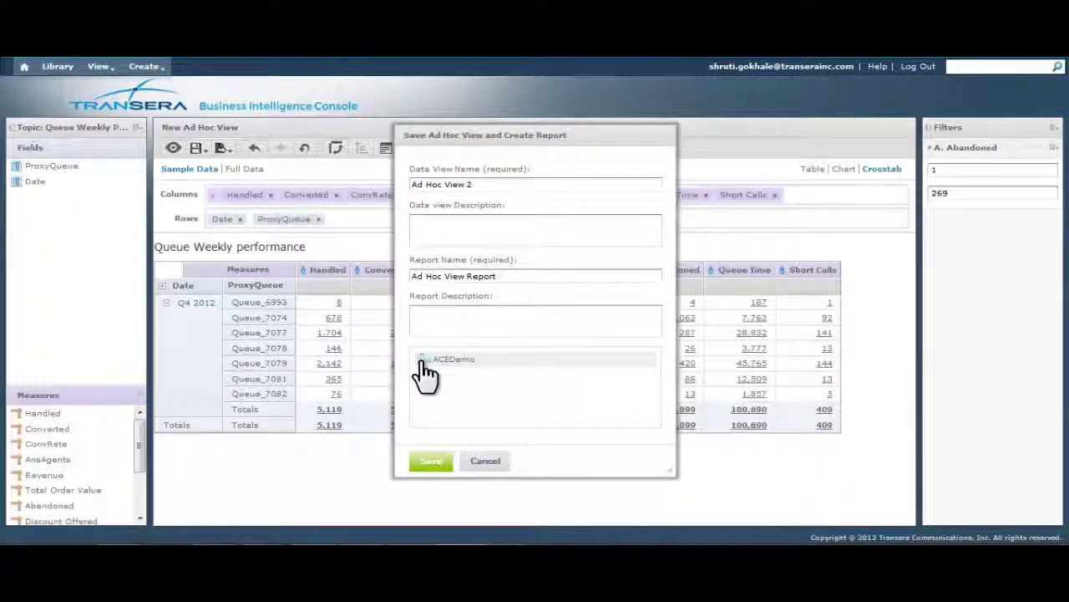
pyautogui.click(424, 370)
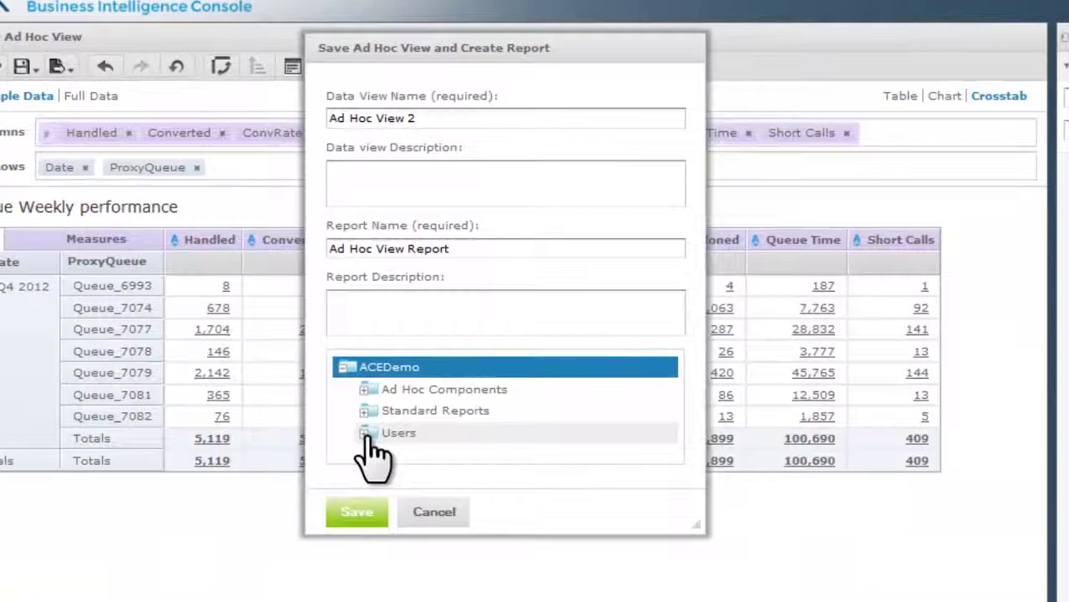
pyautogui.click(401, 421)
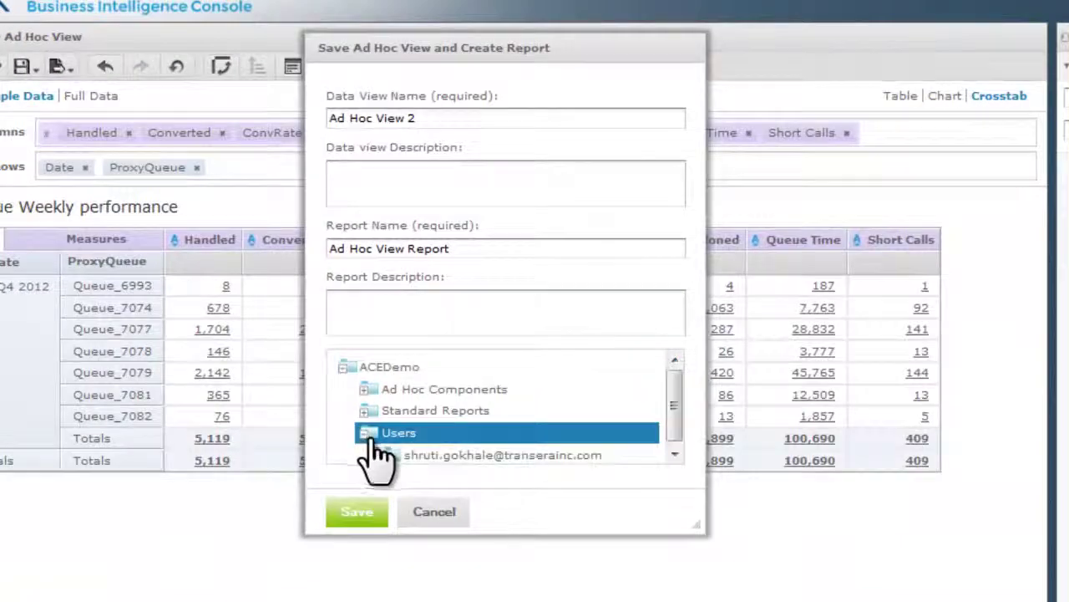
pyautogui.click(483, 454)
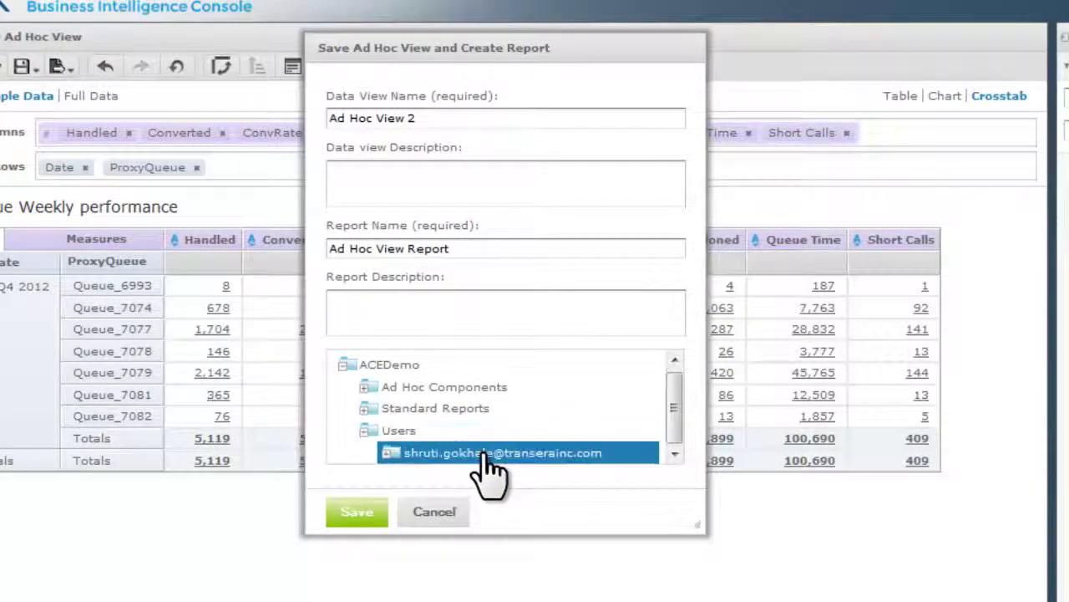
pyautogui.click(361, 513)
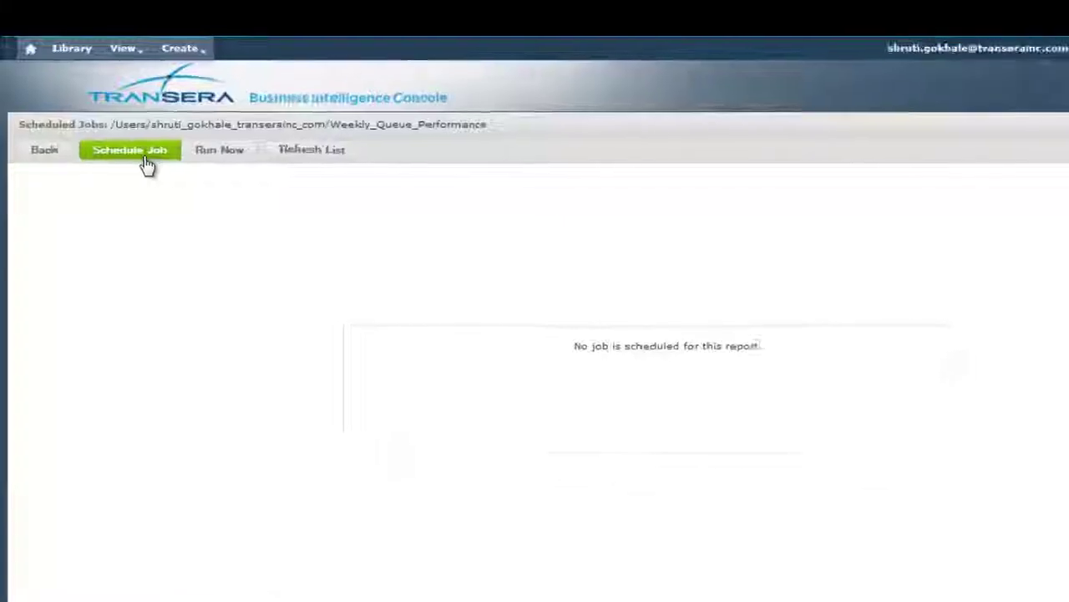
# Step: Name the job 'Queue Weekly Performance Report' and set it to recur on Fridays
pyautogui.click(129, 150)
pyautogui.write('Queue Weekly Performance Report')
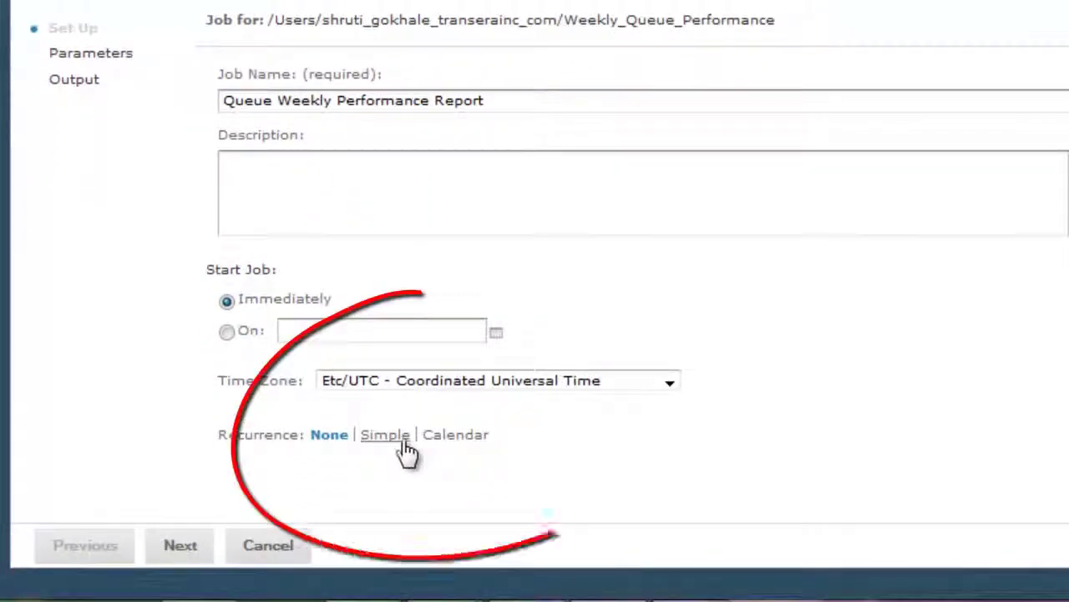
pyautogui.click(385, 436)
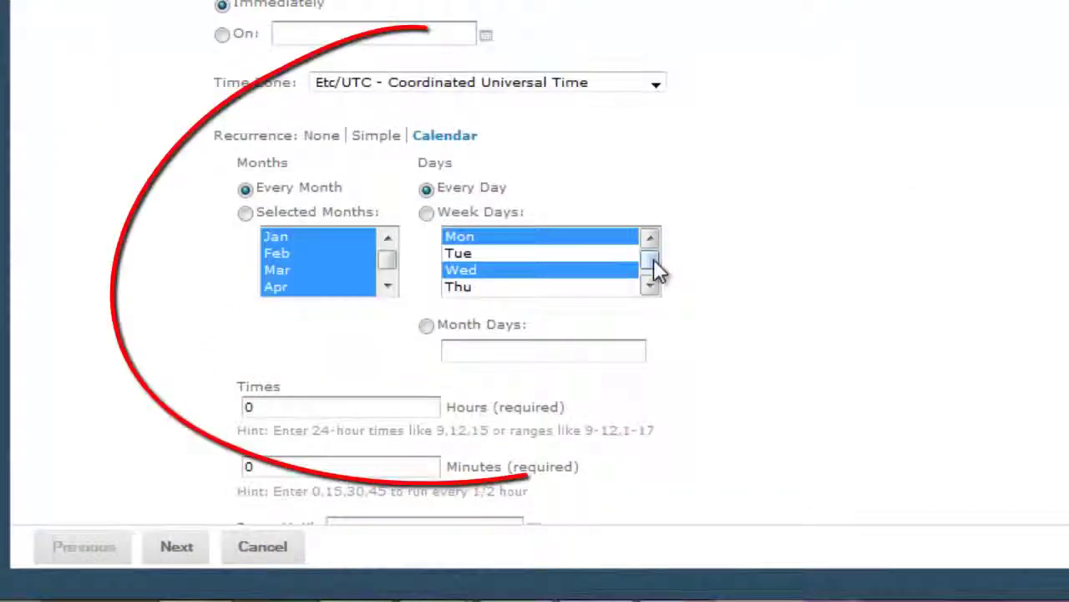
pyautogui.click(656, 269)
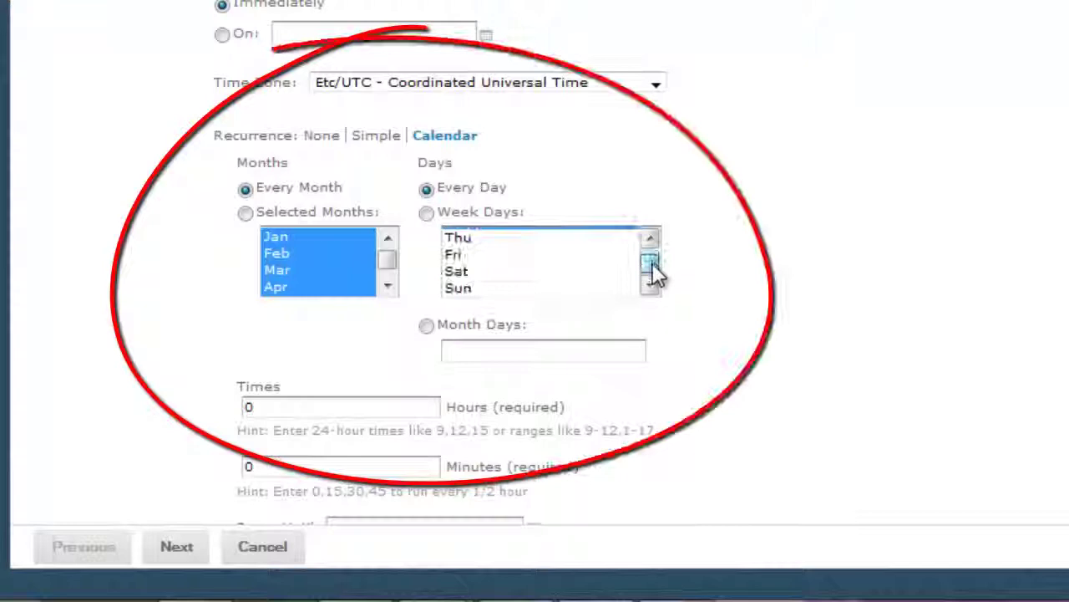
pyautogui.click(470, 258)
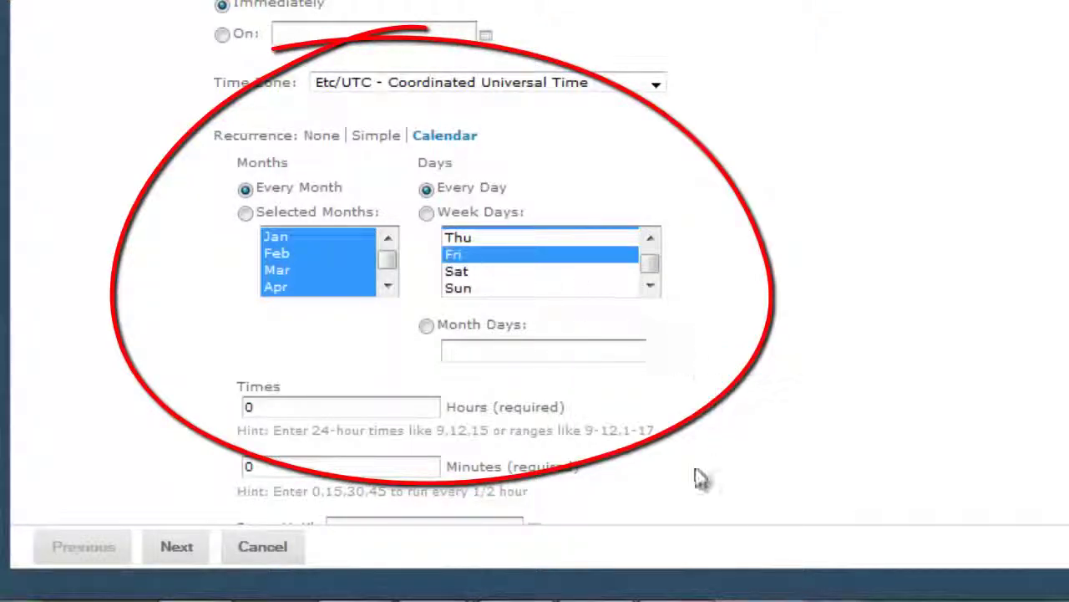
# Step: Set the run hours to 9,12 and enter the recipient's e-mail address
pyautogui.scroll(-1, 702, 468)
pyautogui.doubleClick(435, 369)
pyautogui.write('9,')
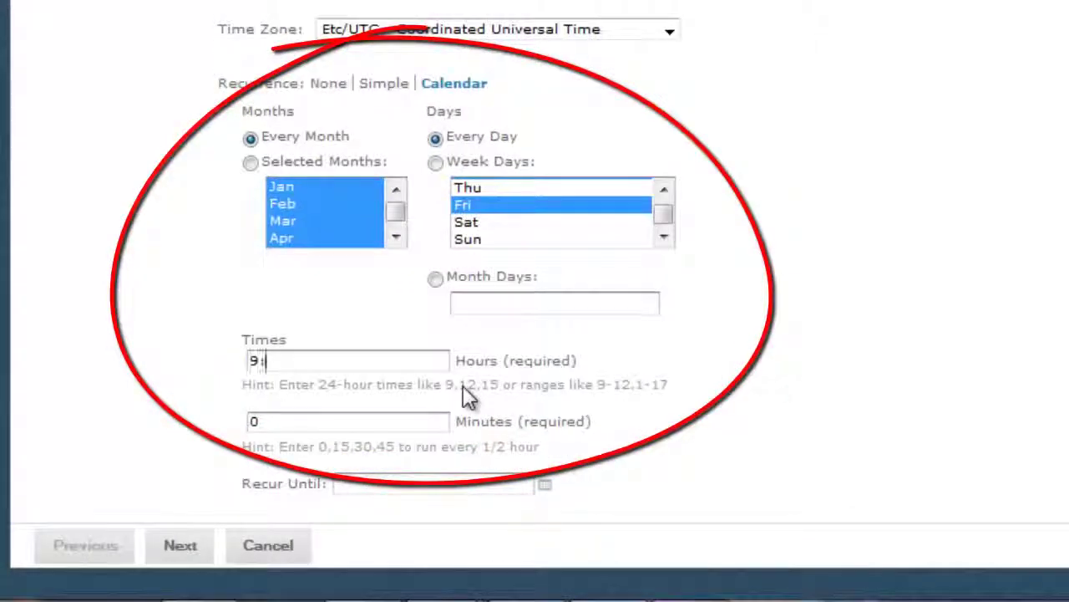
pyautogui.write('12')
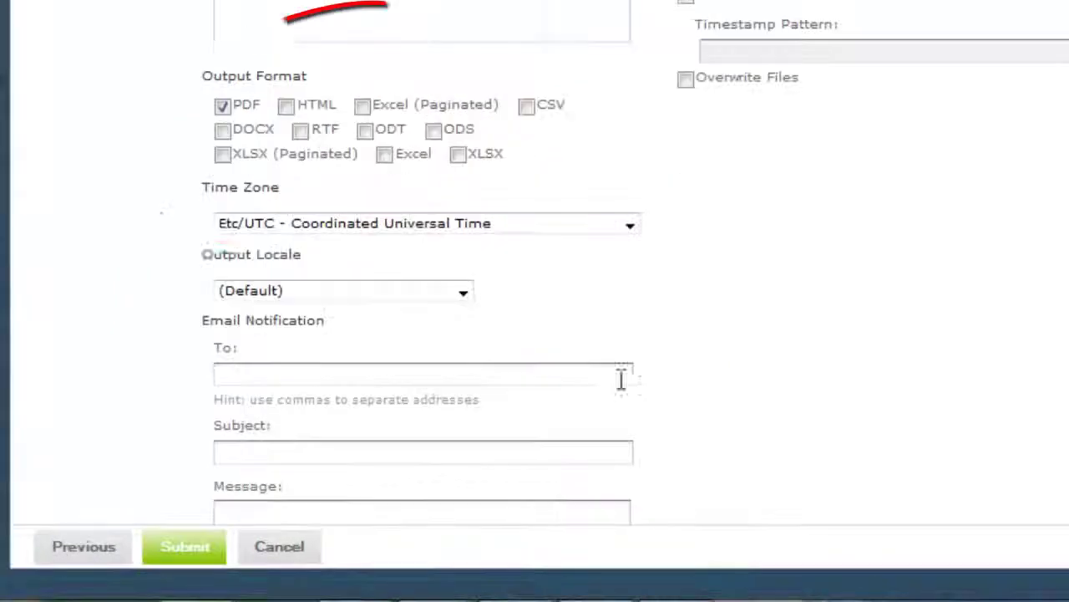
pyautogui.click(218, 374)
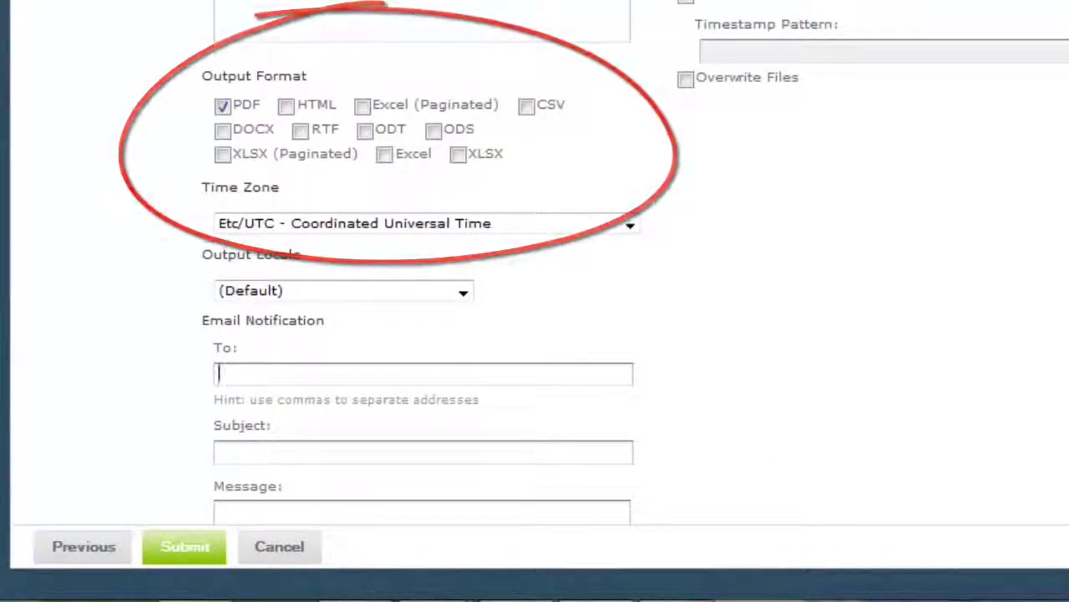
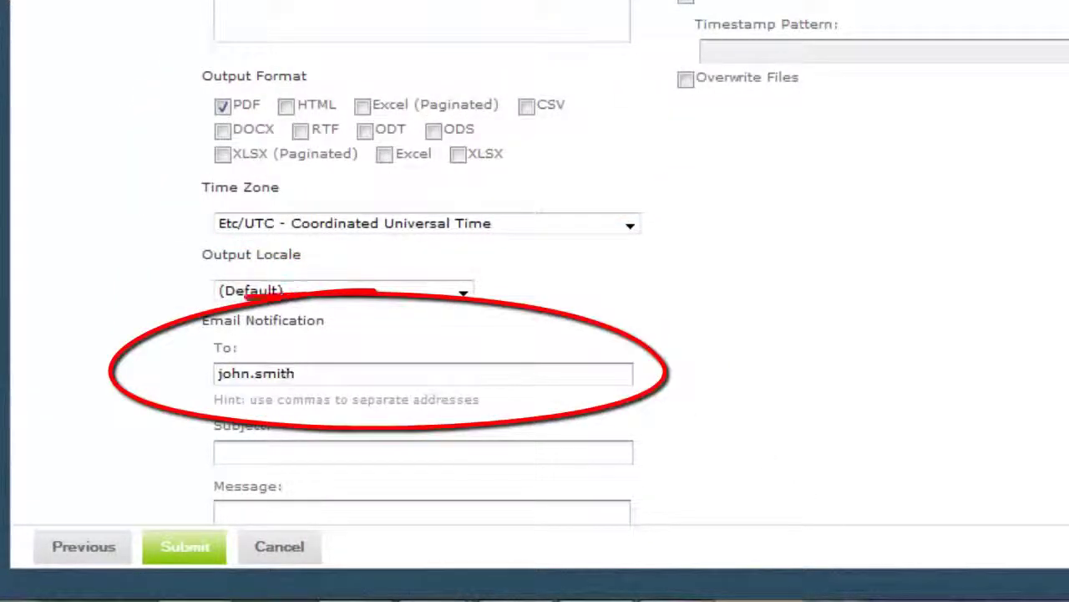